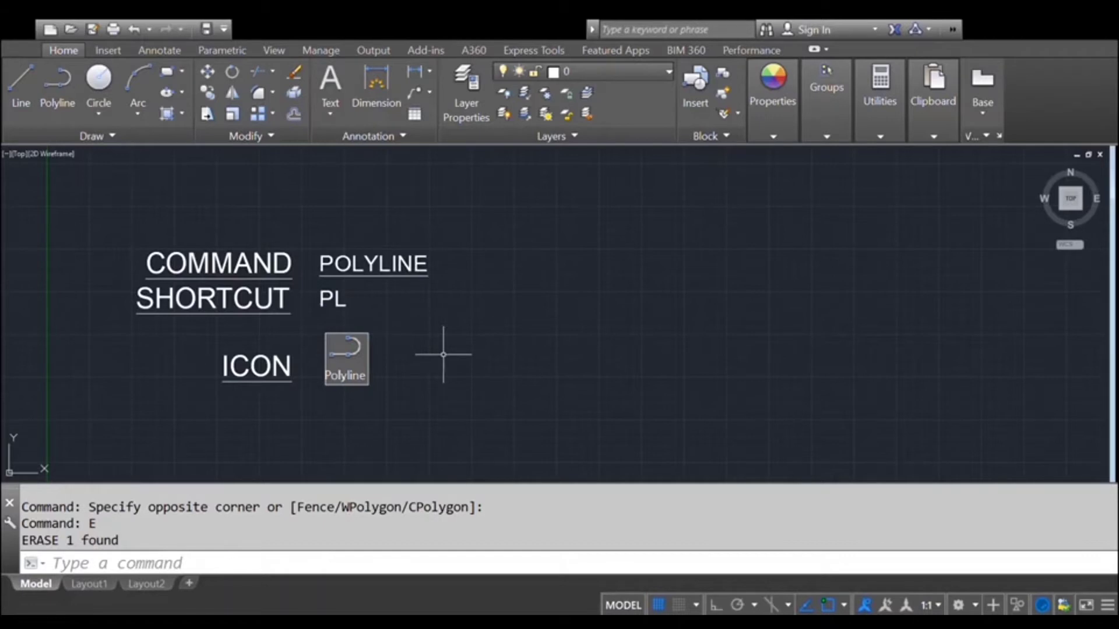
Step: Start a polyline beside the Polyline icon and draw a gently rising first segment with half-width tapering from 5 to 2.5
type("PL")
key("Return")
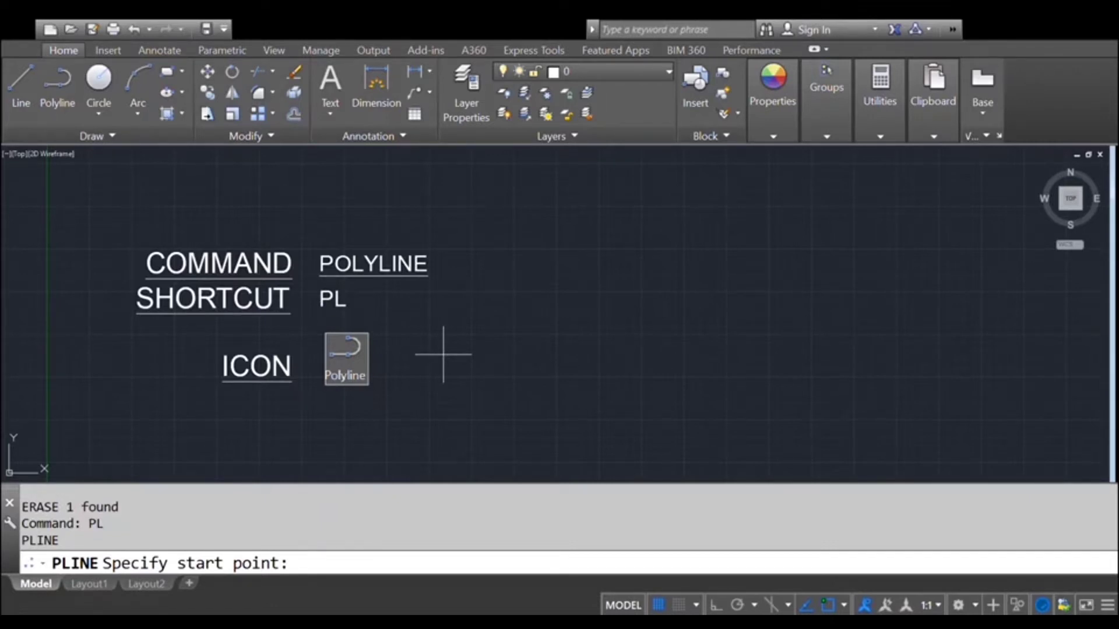
left_click(501, 360)
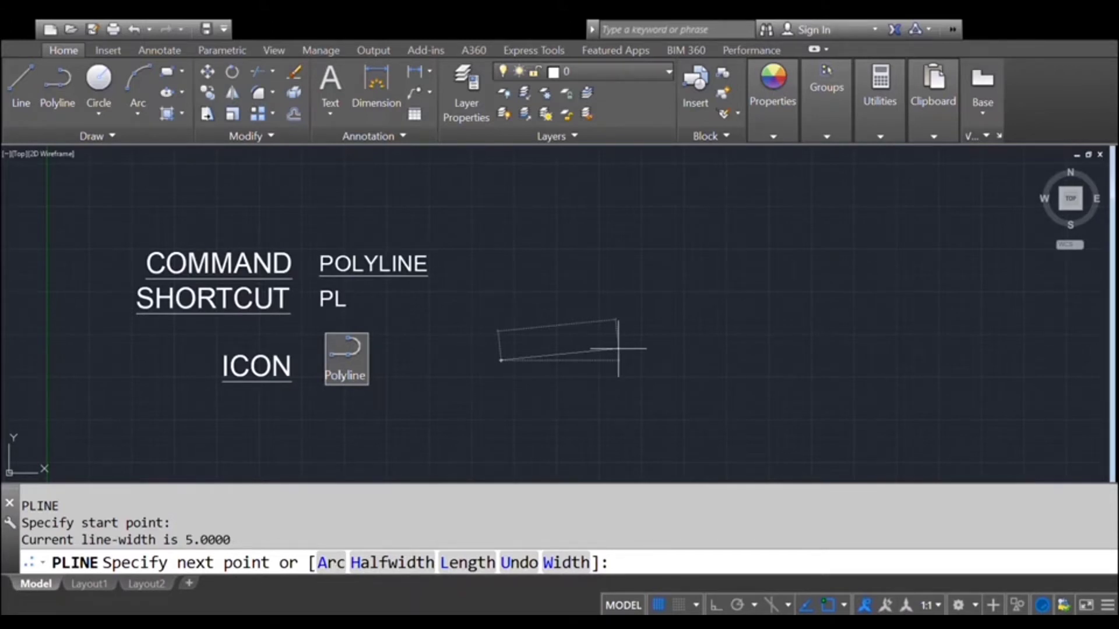
type("H")
key("Return")
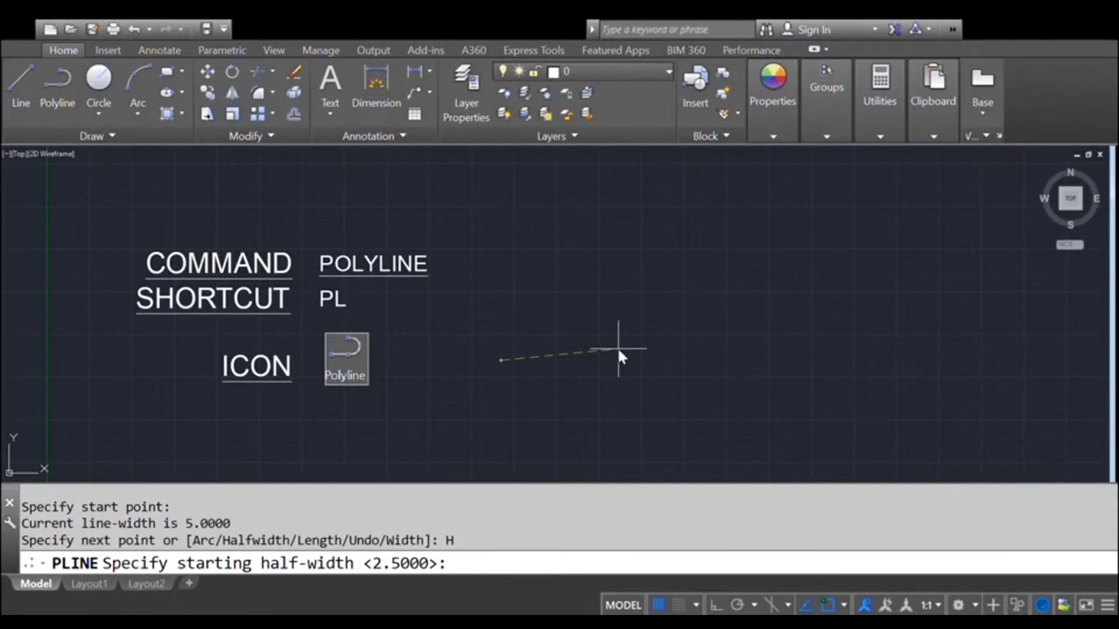
type("5")
key("Return")
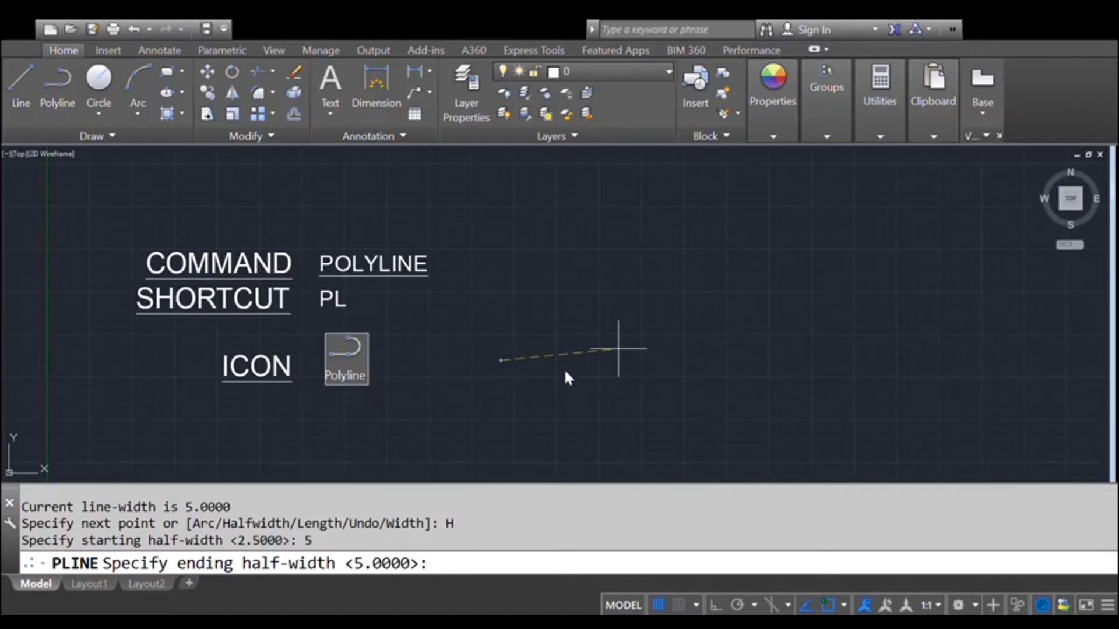
type("2.5")
key("Return")
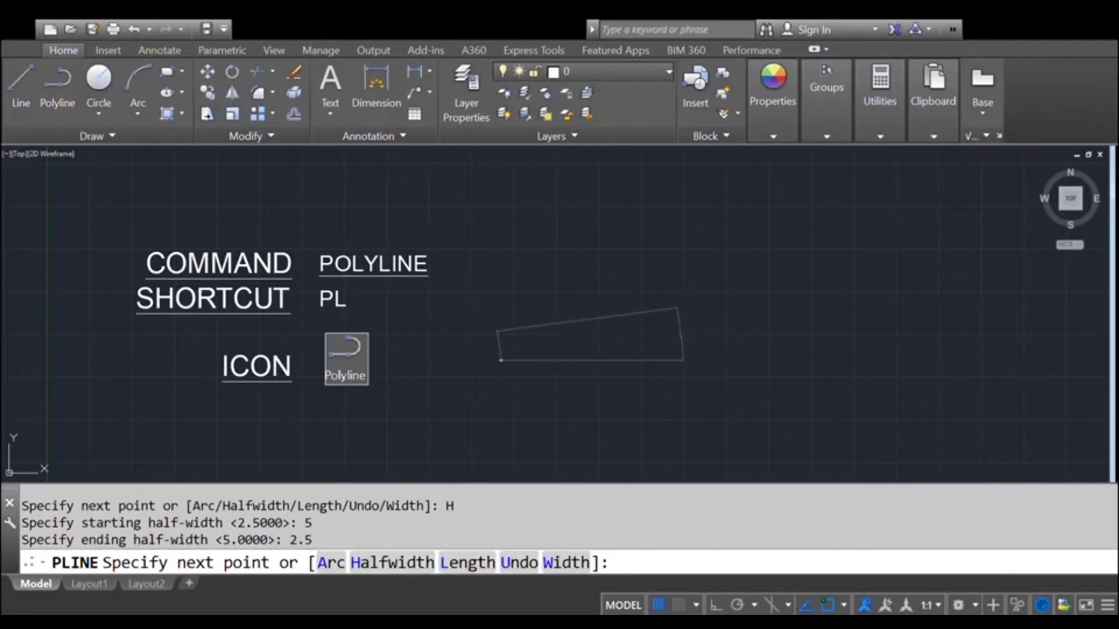
left_click(679, 337)
Step: Continue the polyline with a horizontal segment, a short one sloping down to the right, and one sloping back down to the left
scroll(694, 335, "up", 5)
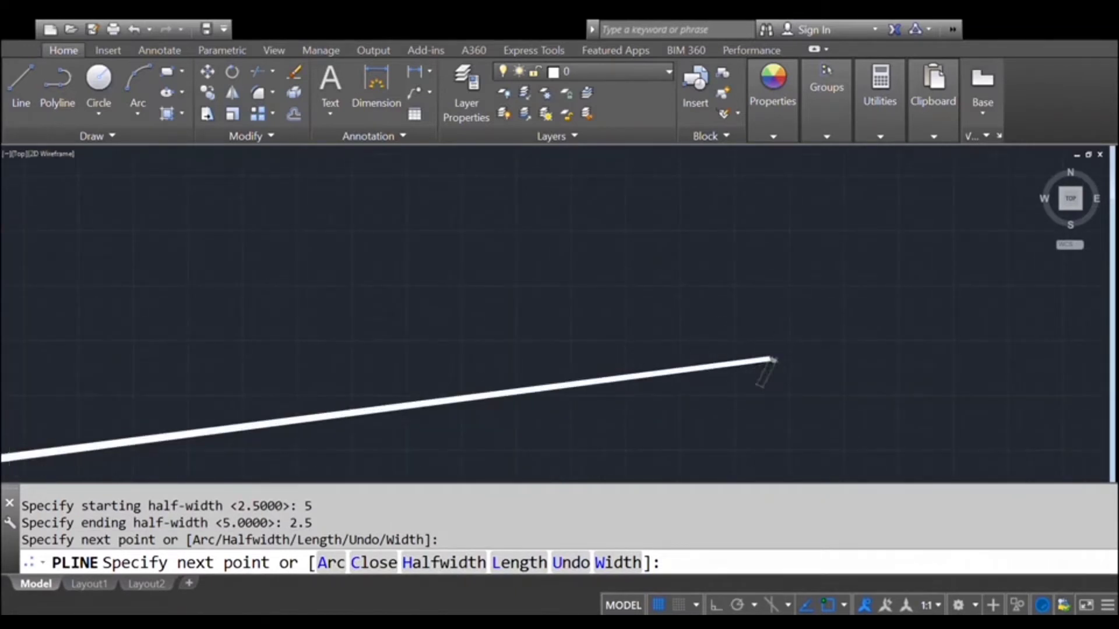
scroll(779, 357, "up", 3)
scroll(839, 351, "down", 8)
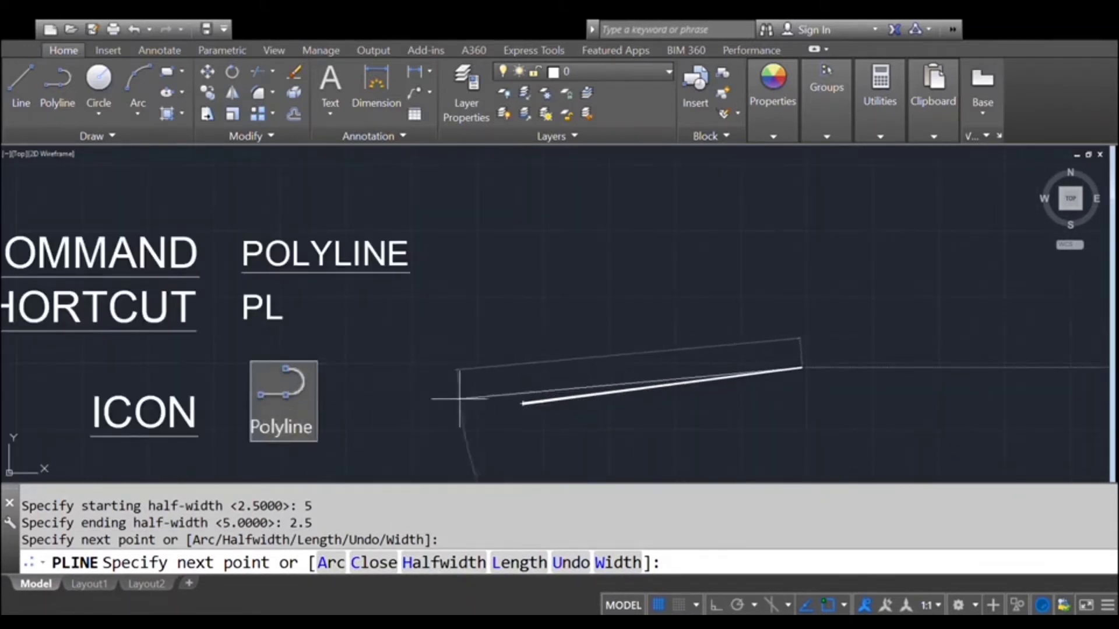
scroll(408, 384, "up", 4)
scroll(250, 315, "down", 8)
scroll(262, 321, "down", 2)
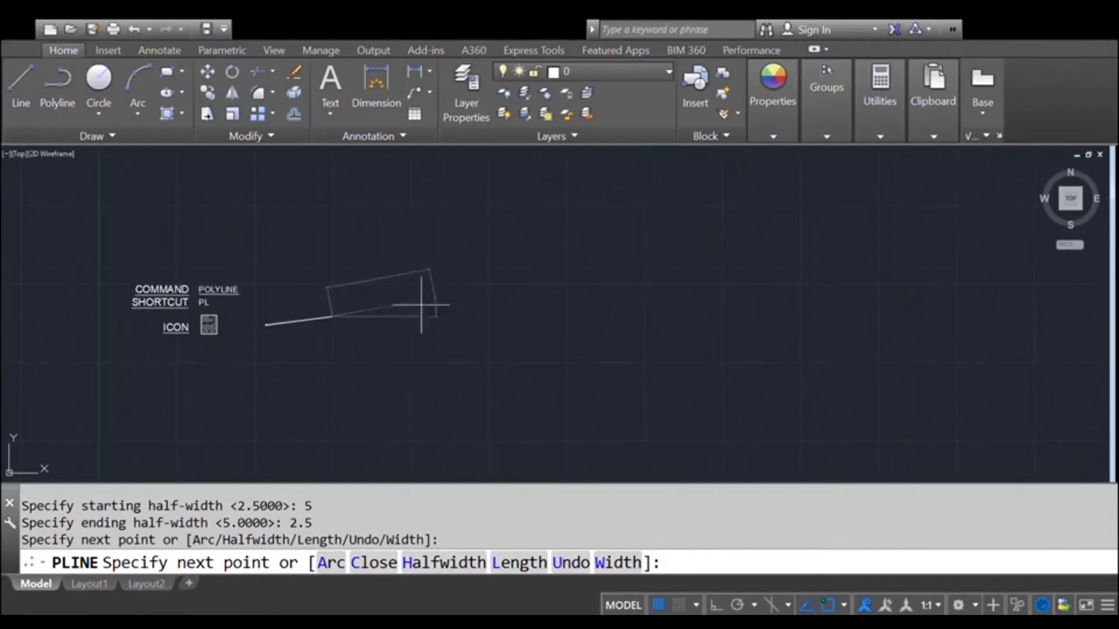
scroll(295, 291, "up", 7)
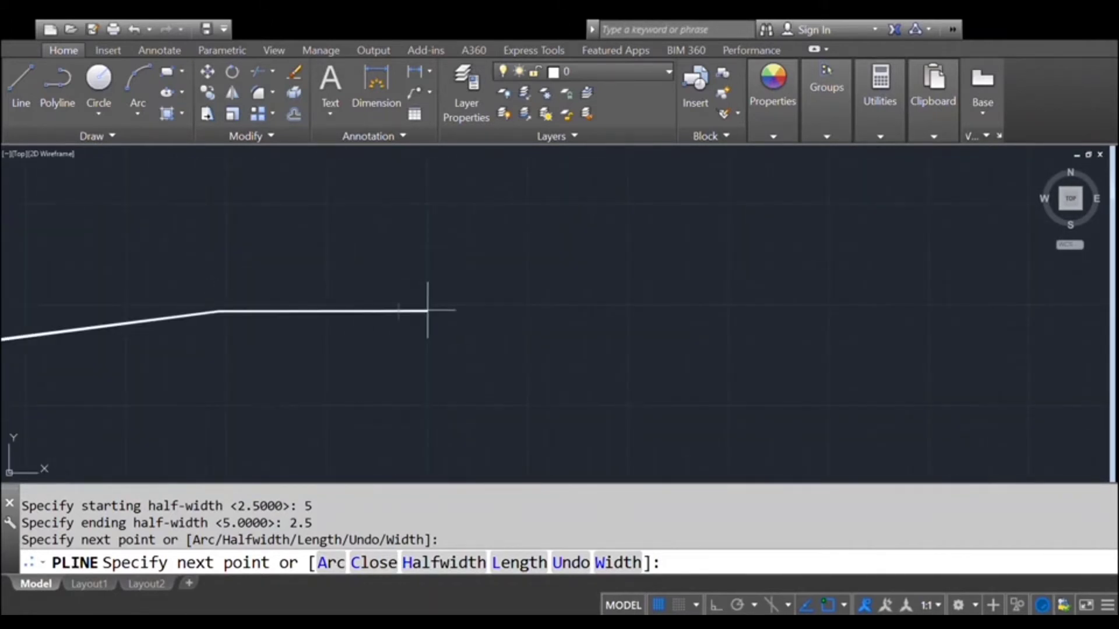
left_click(427, 311)
left_click(470, 380)
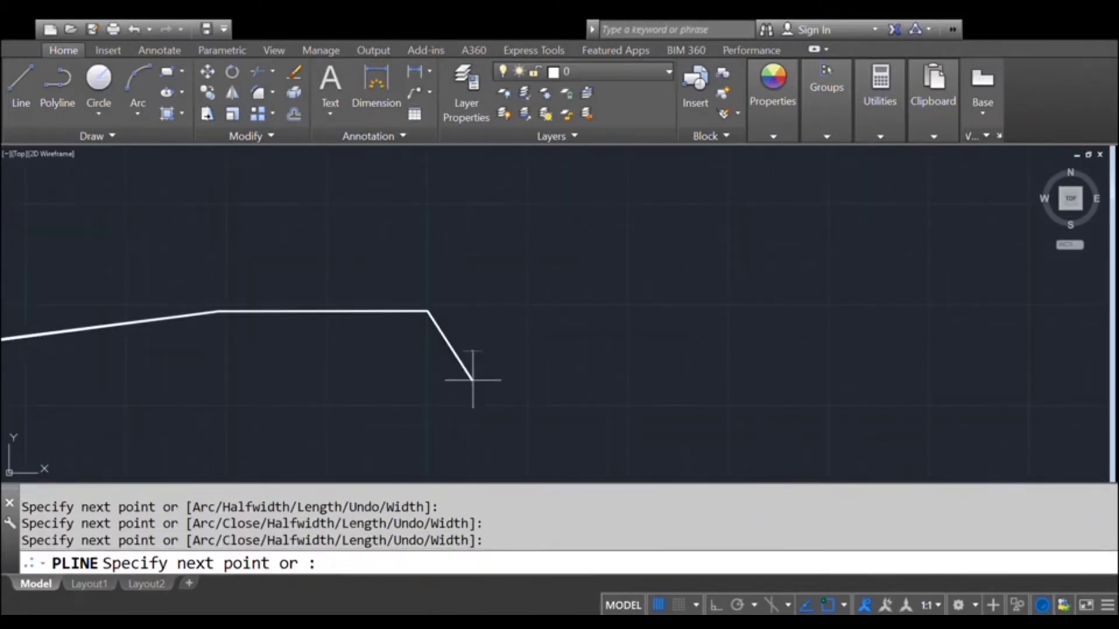
left_click(400, 437)
Step: Examine the thickness and corners of the polyline segments drawn so far
scroll(408, 425, "up", 5)
scroll(472, 401, "down", 6)
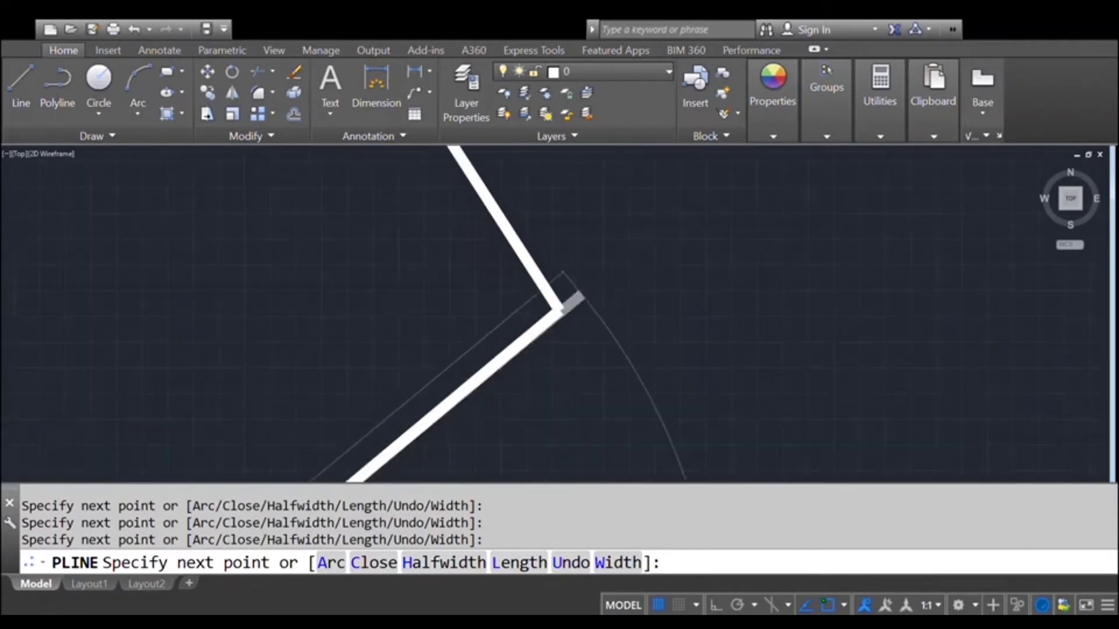
scroll(537, 351, "up", 4)
scroll(539, 361, "up", 3)
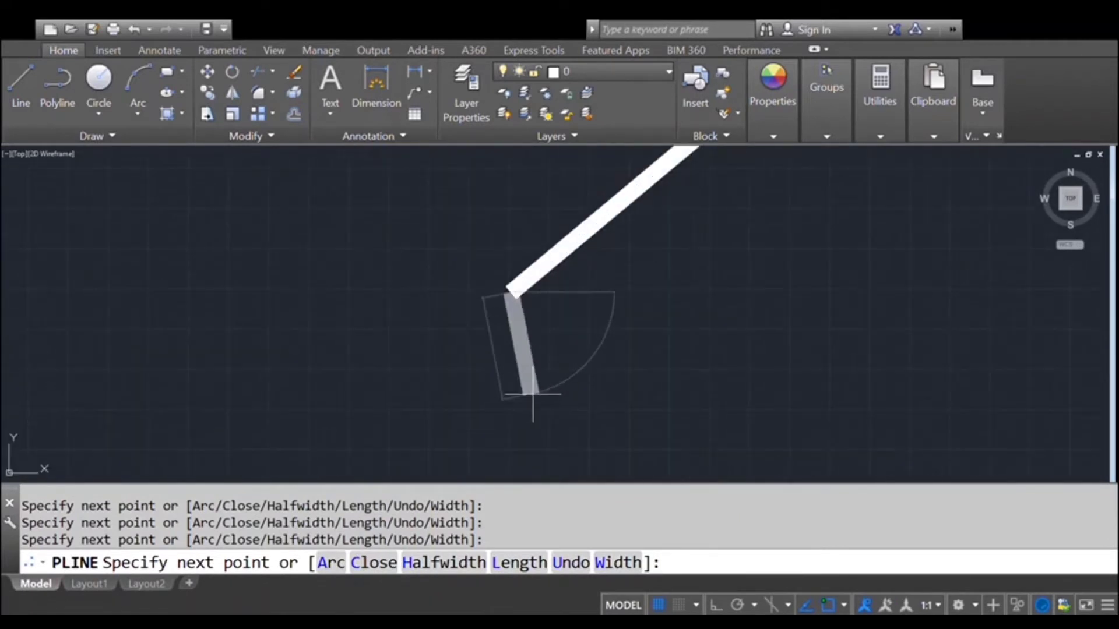
scroll(535, 407, "down", 10)
scroll(482, 392, "up", 5)
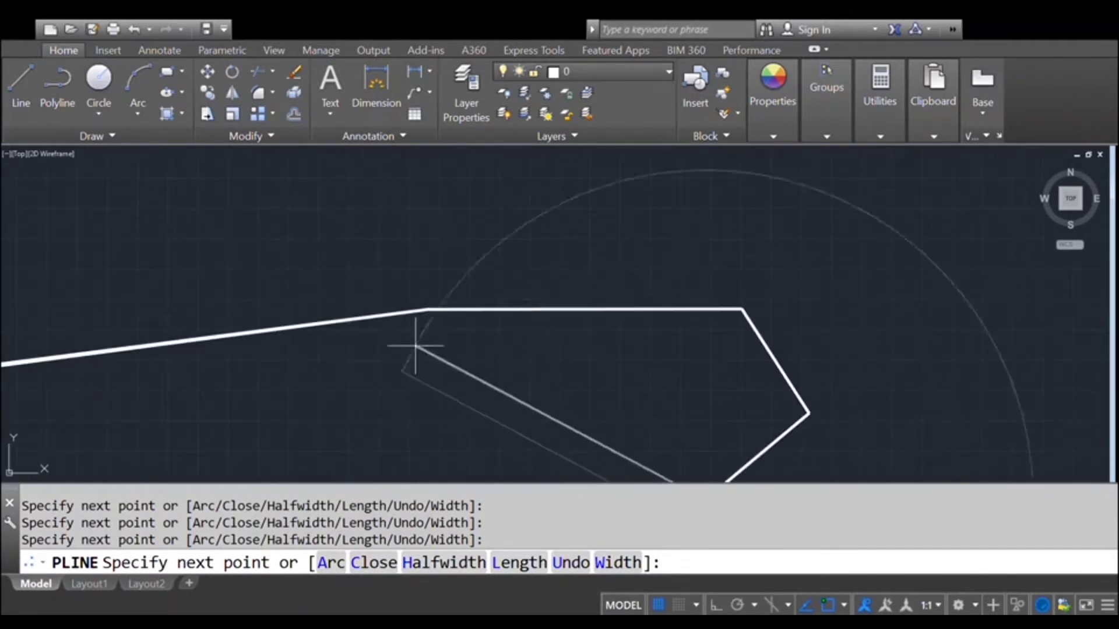
scroll(325, 329, "down", 3)
scroll(139, 354, "up", 2)
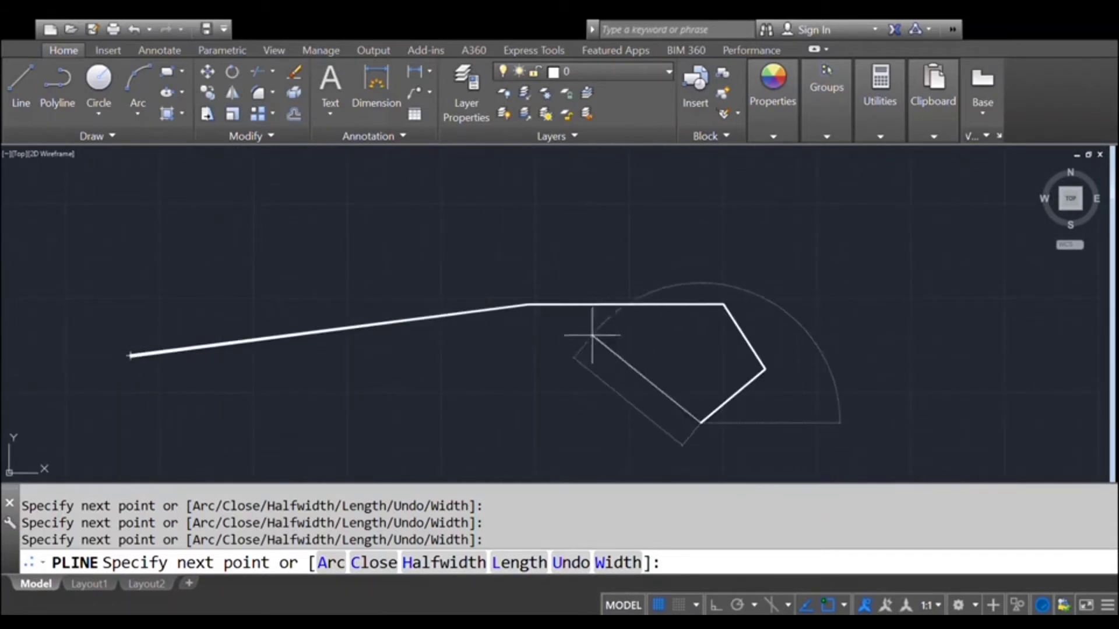
scroll(592, 315, "up", 4)
scroll(438, 300, "down", 3)
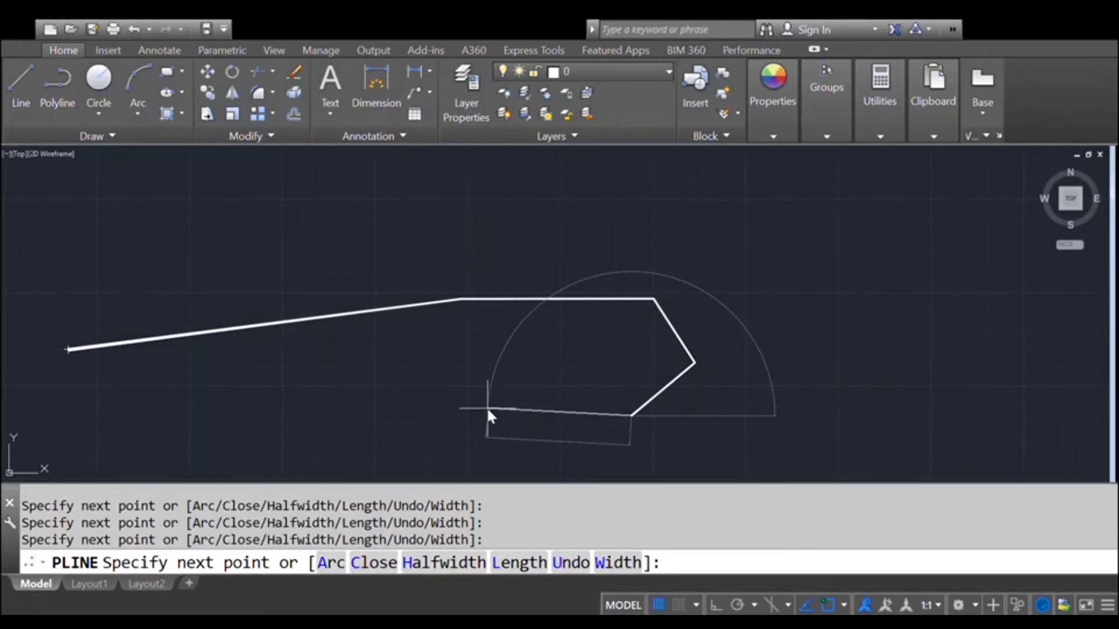
Step: Set the polyline's starting width to 5 and ending width to 10, and draw a segment running left from the lower corner
type("W")
key("Return")
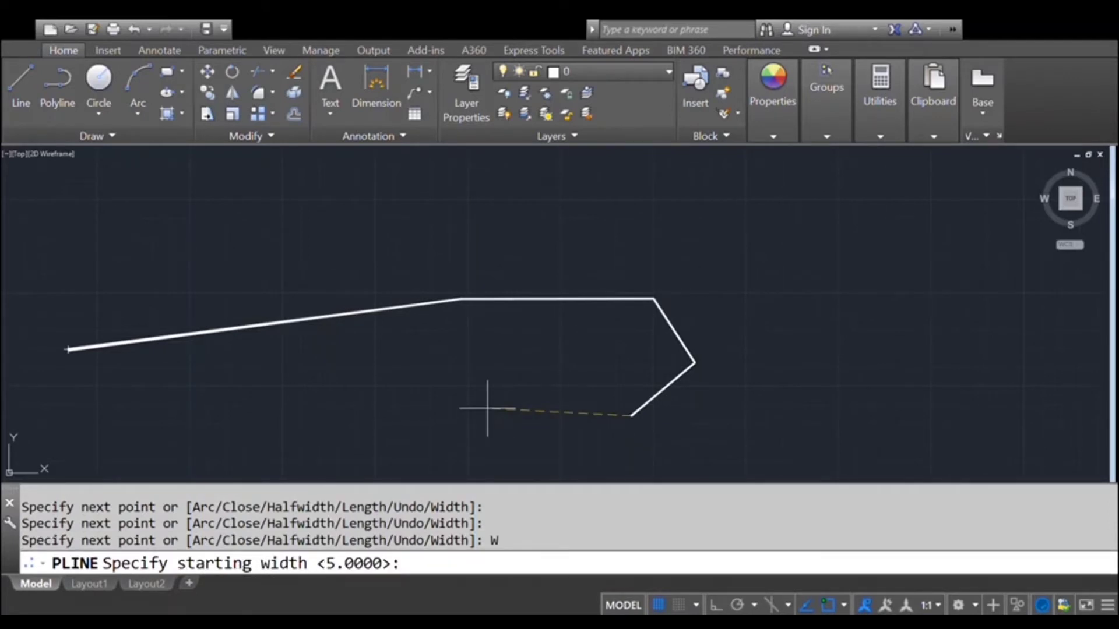
key("Return")
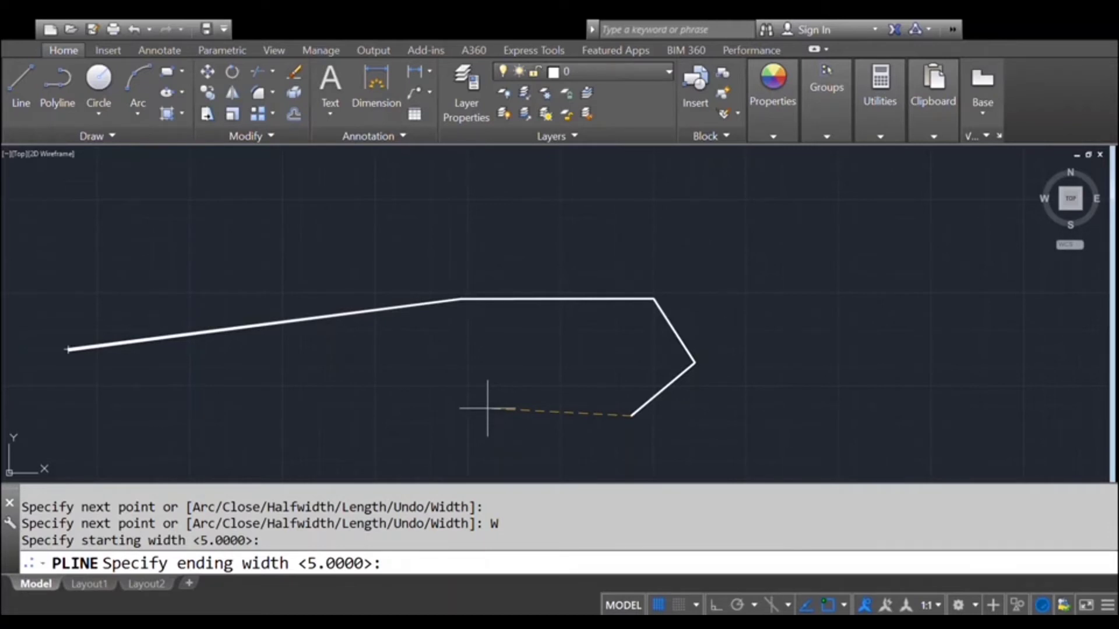
type("10")
key("Return")
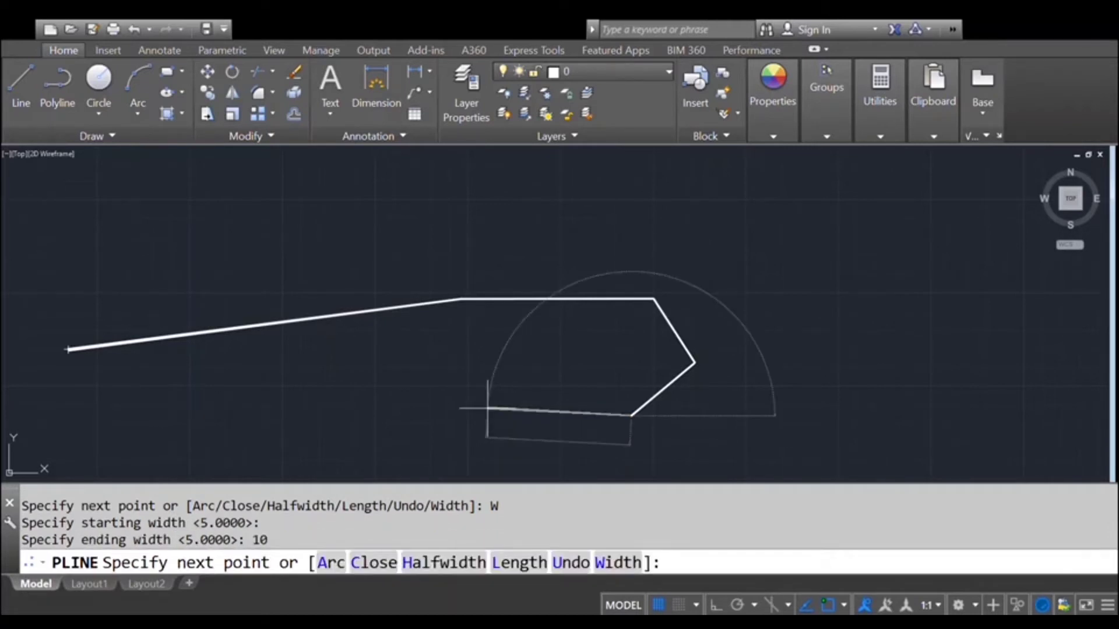
left_click(451, 434)
Step: Extend the polyline with another slightly descending segment to the left at the uniform width of 10
scroll(553, 432, "up", 4)
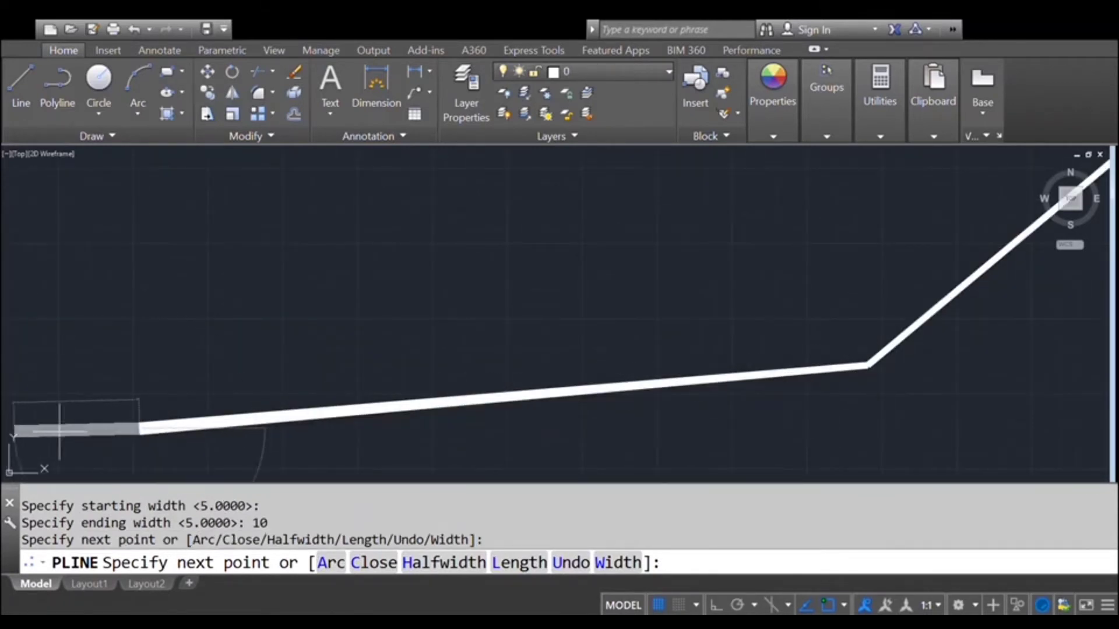
scroll(106, 431, "up", 4)
scroll(106, 432, "down", 8)
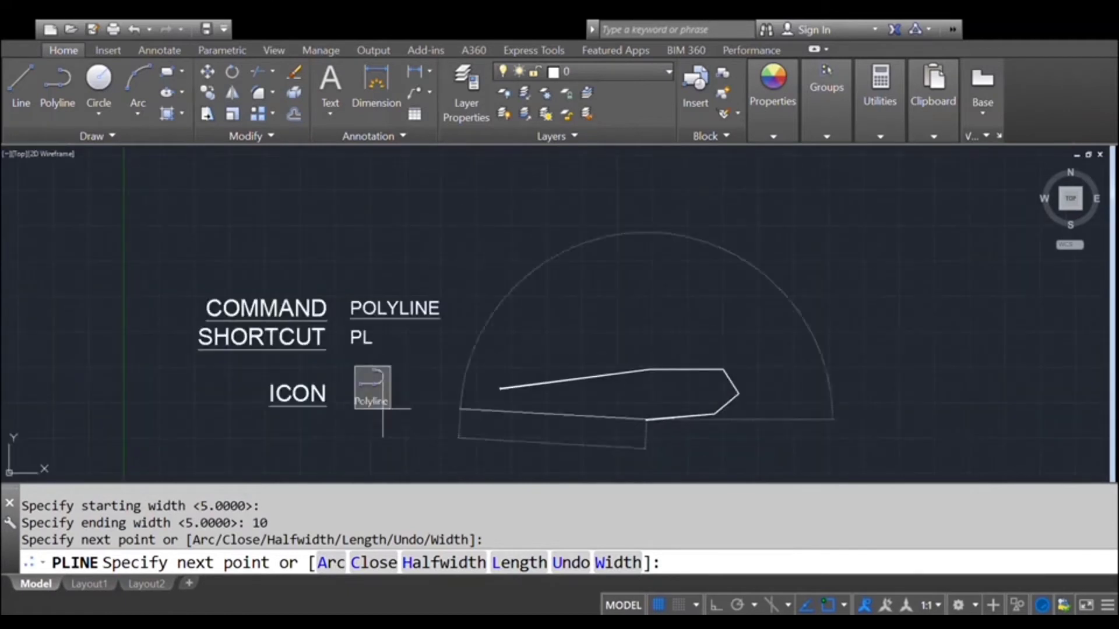
scroll(585, 404, "up", 2)
scroll(584, 404, "up", 2)
left_click(578, 441)
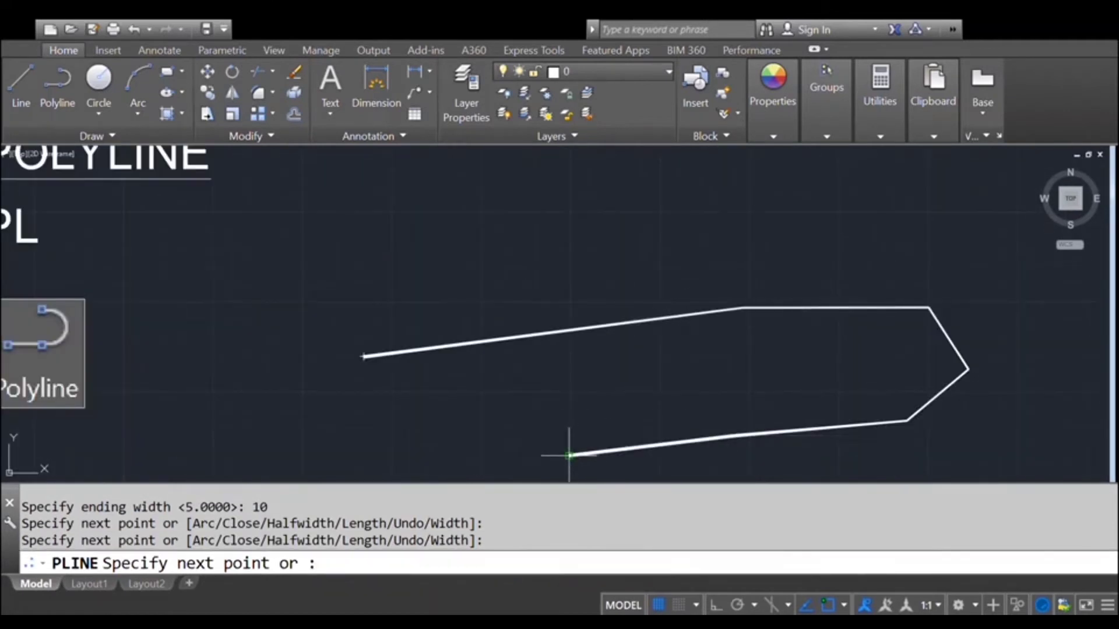
Step: Add a segment heading up toward the polyline's start and remove it with the Undo option
left_click(455, 416)
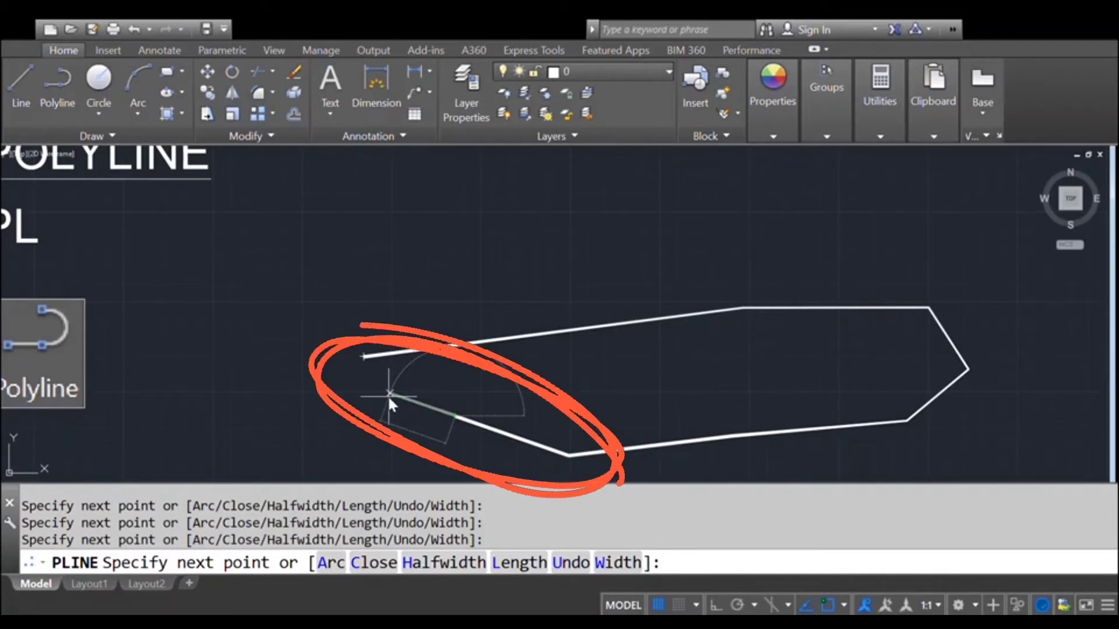
type("U")
key("Return")
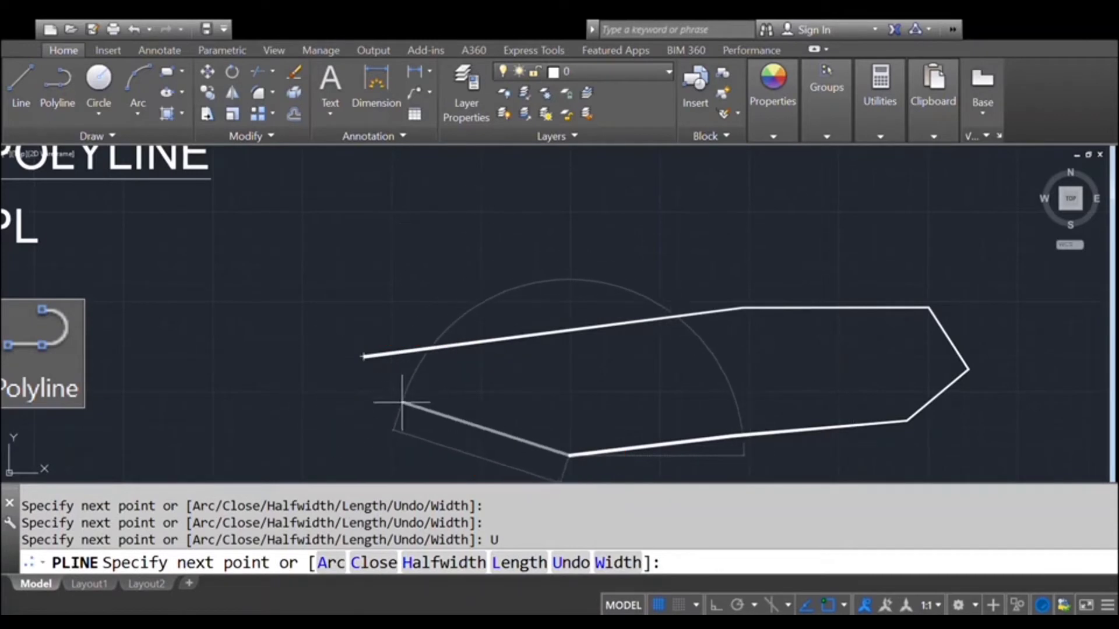
Step: Add a segment of length 200 in the direction of the previous one using the Length option
scroll(402, 402, "down", 5)
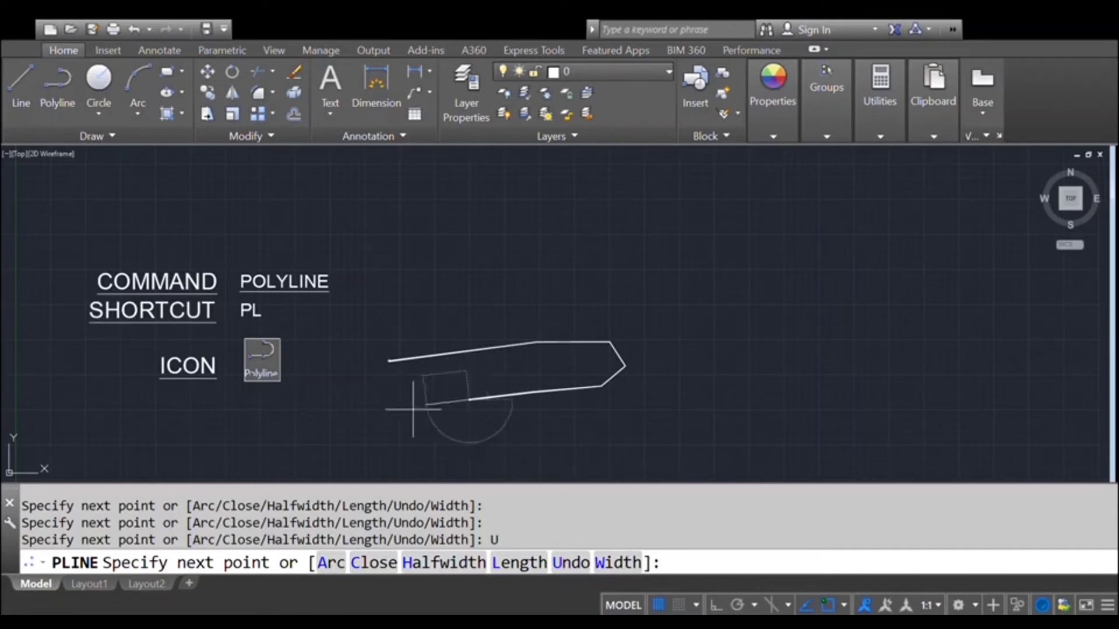
scroll(398, 415, "up", 2)
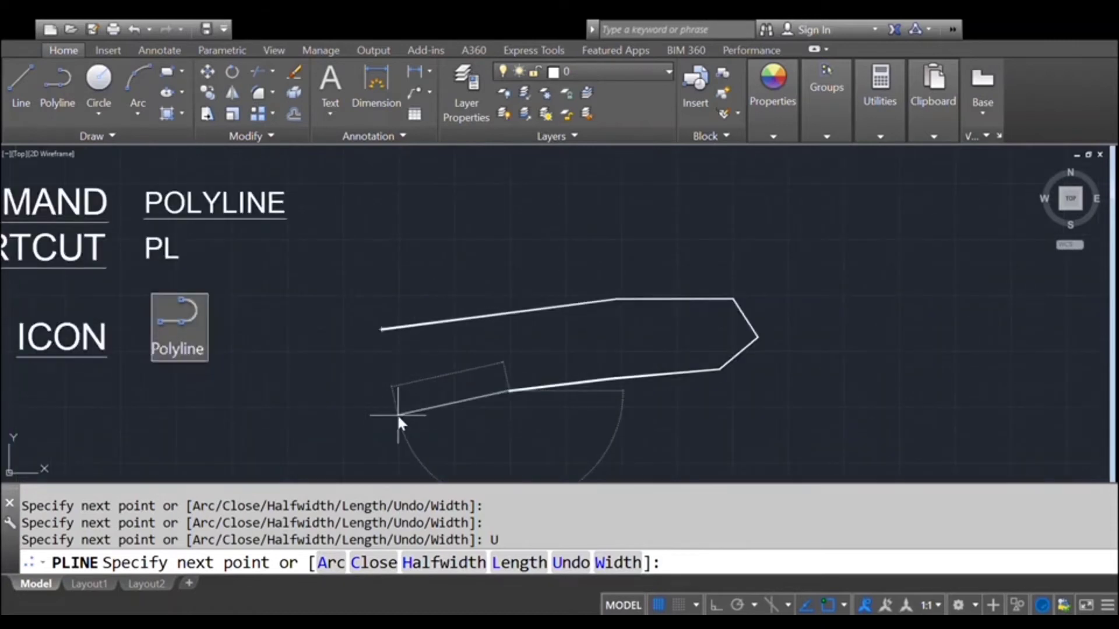
type("L")
key("Return")
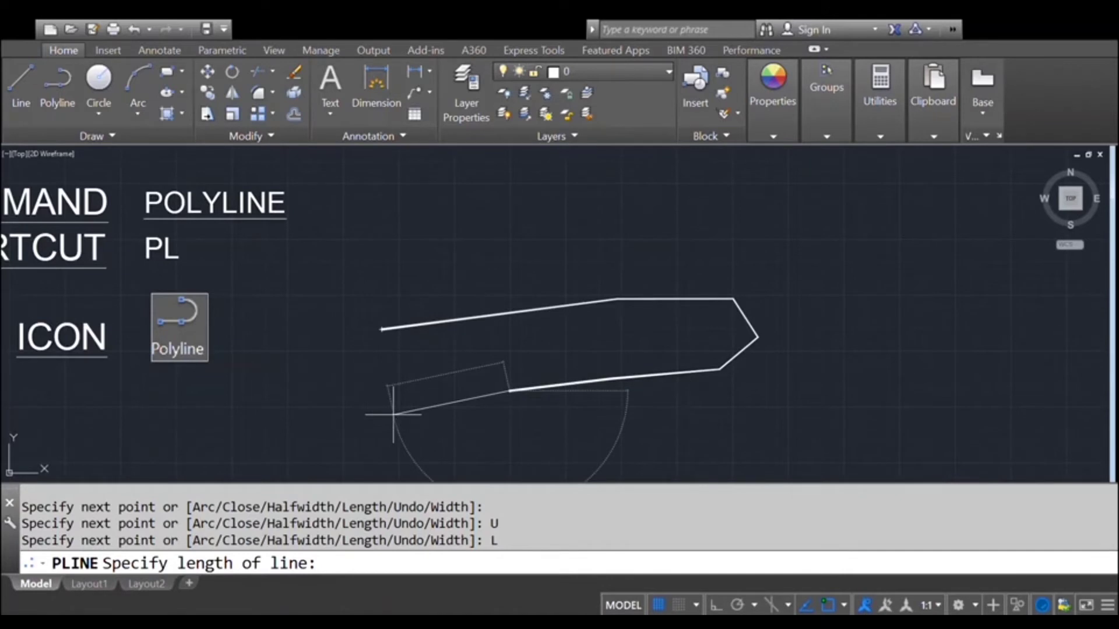
type("200")
key("Return")
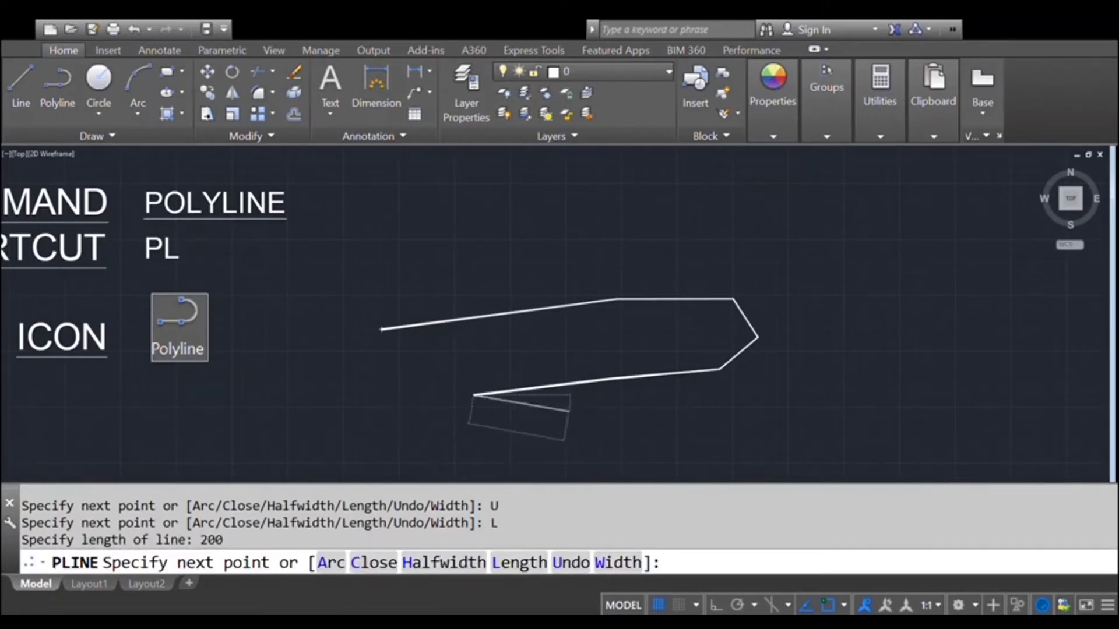
Step: Close the polyline back to its start point
scroll(575, 411, "up", 5)
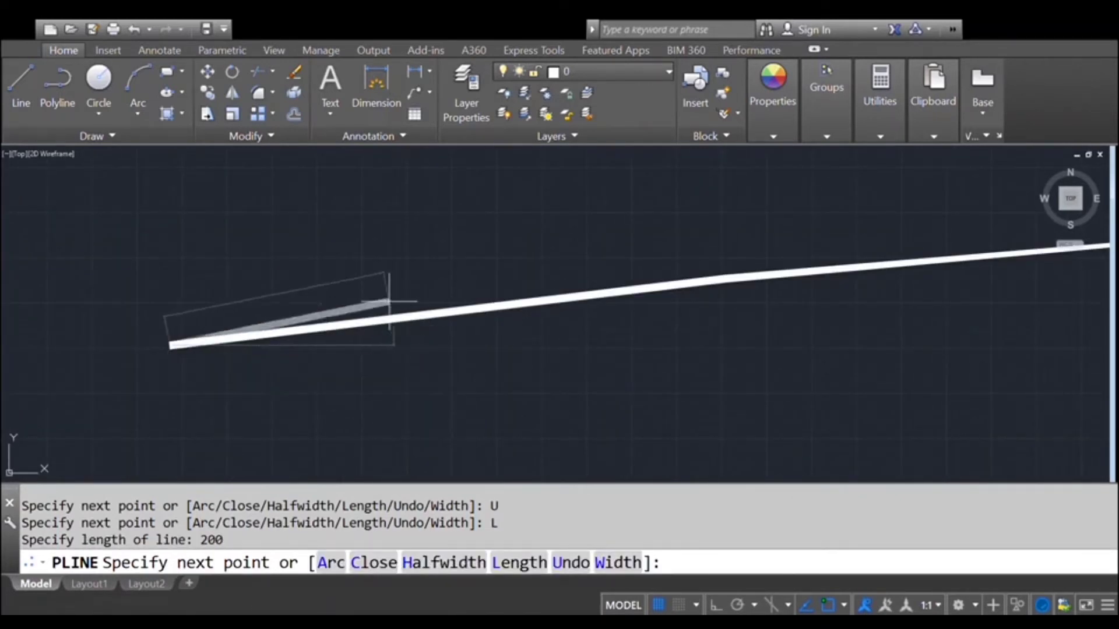
scroll(457, 313, "down", 5)
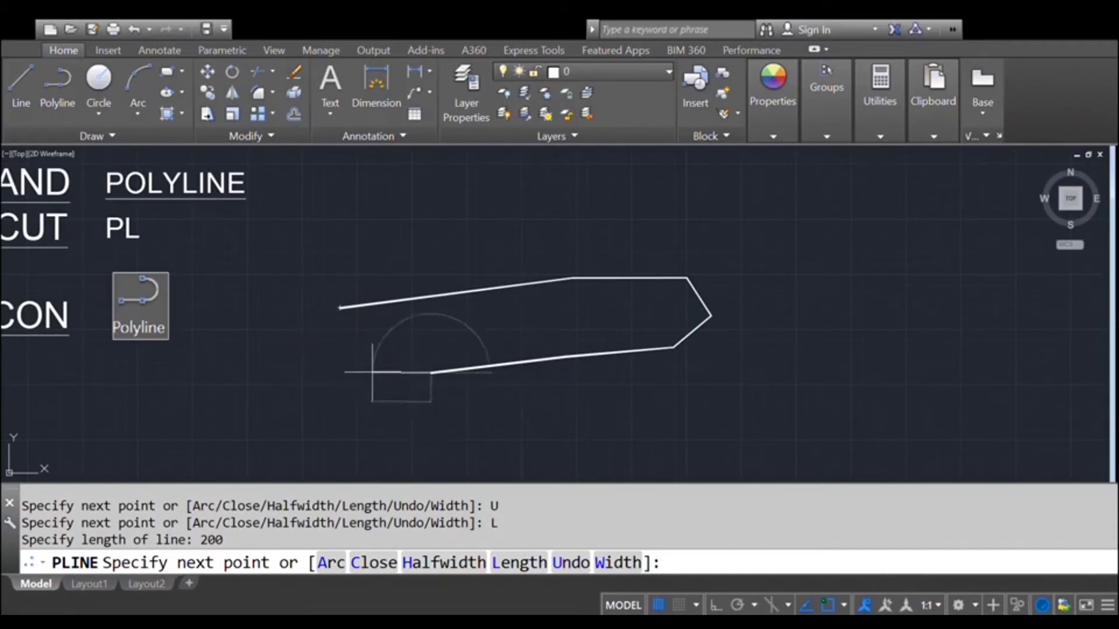
type("c")
key("Return")
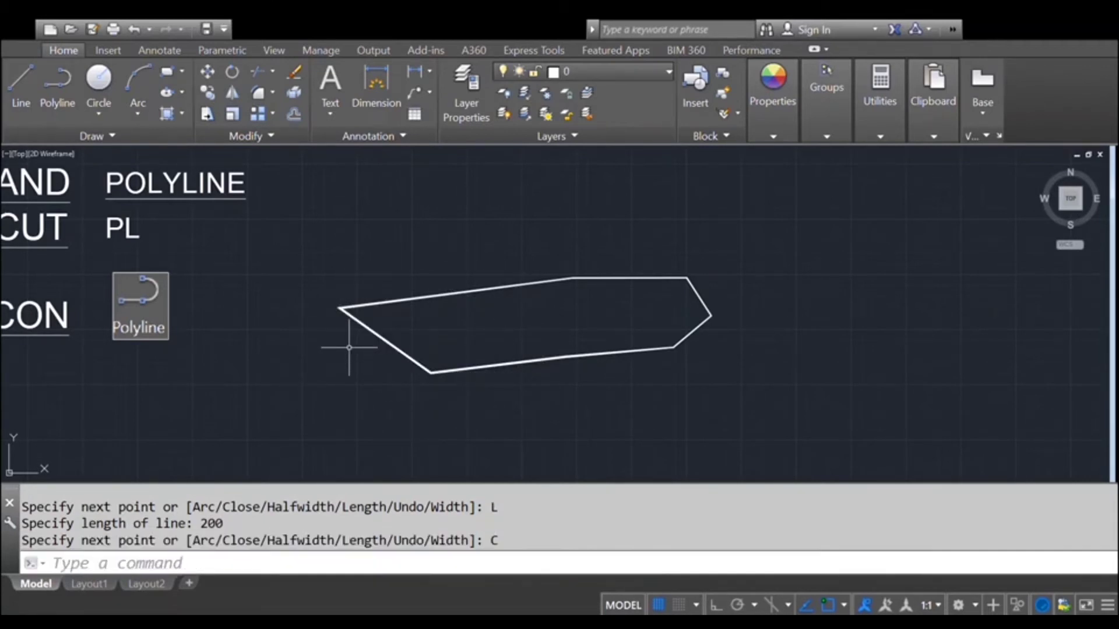
Step: Measure the polyline's width with the Distance command across the long upper segment beside the leftmost corner
scroll(349, 348, "up", 6)
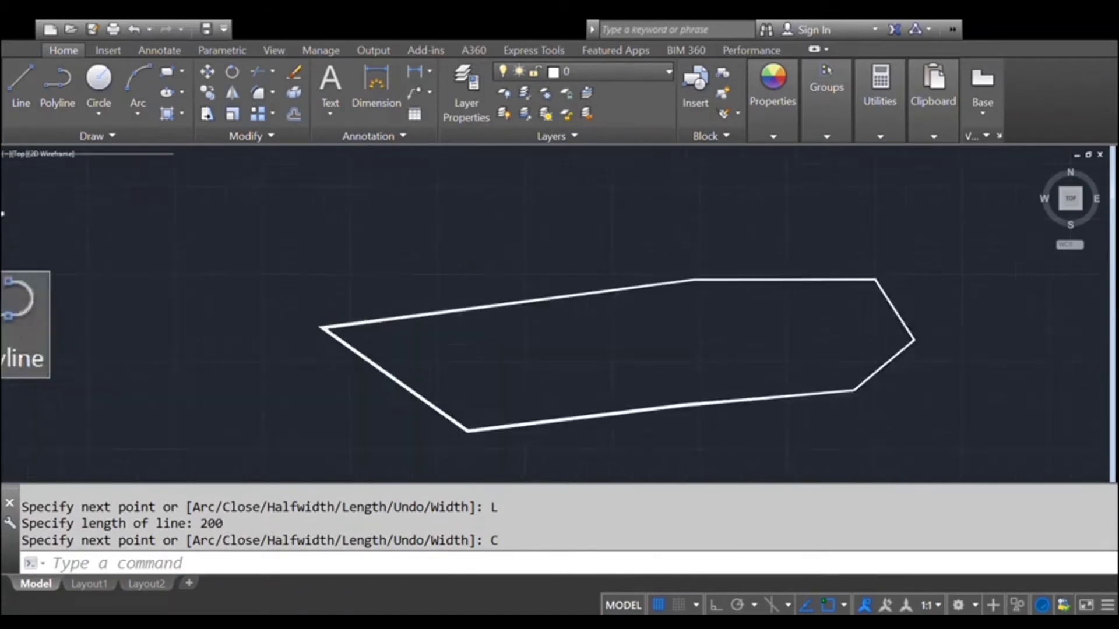
scroll(372, 280, "down", 2)
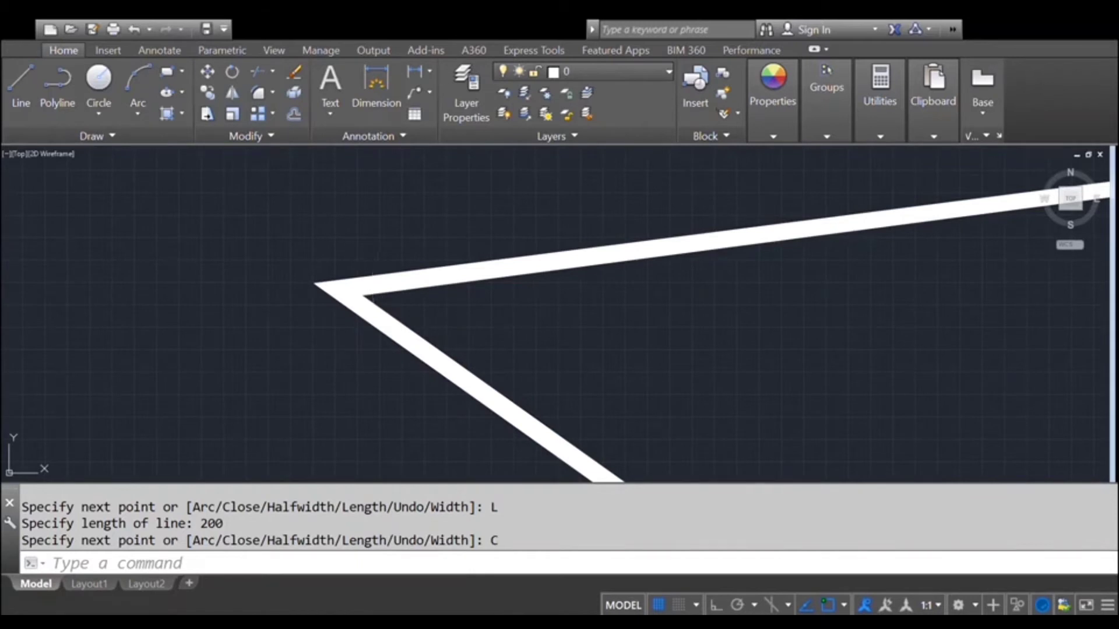
type("di")
key("Return")
scroll(314, 281, "up", 2)
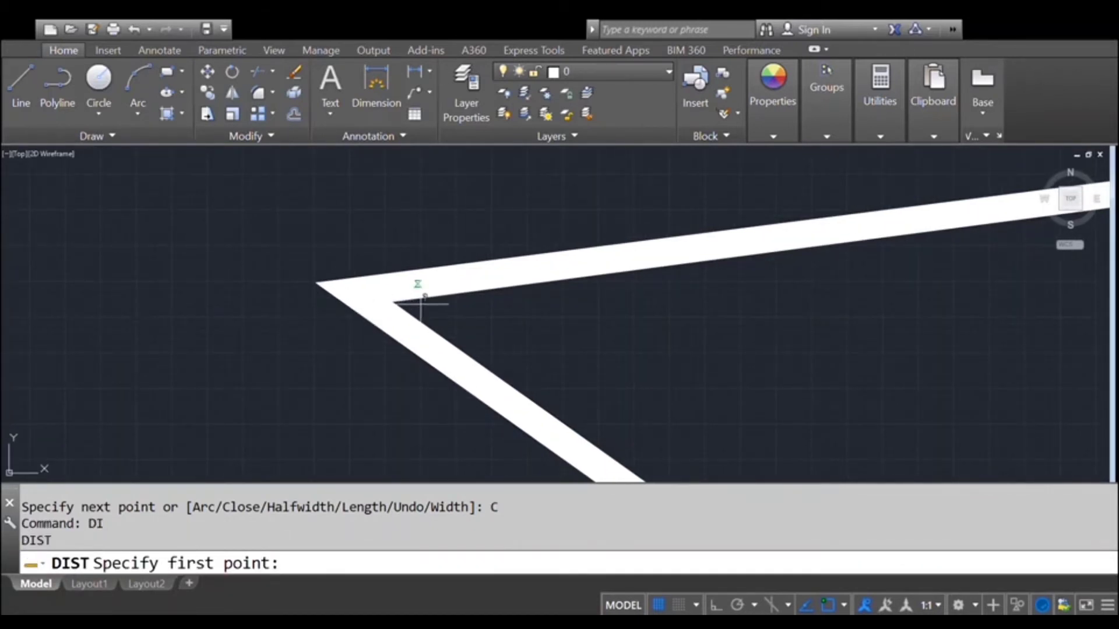
scroll(419, 303, "up", 2)
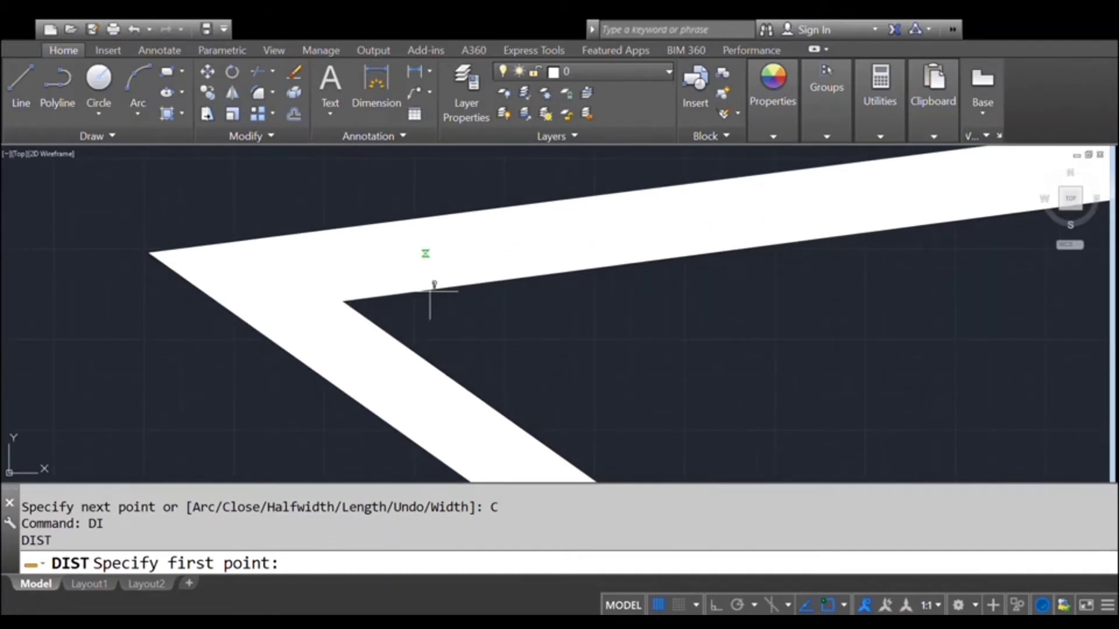
left_click(430, 291)
scroll(430, 282, "up", 3)
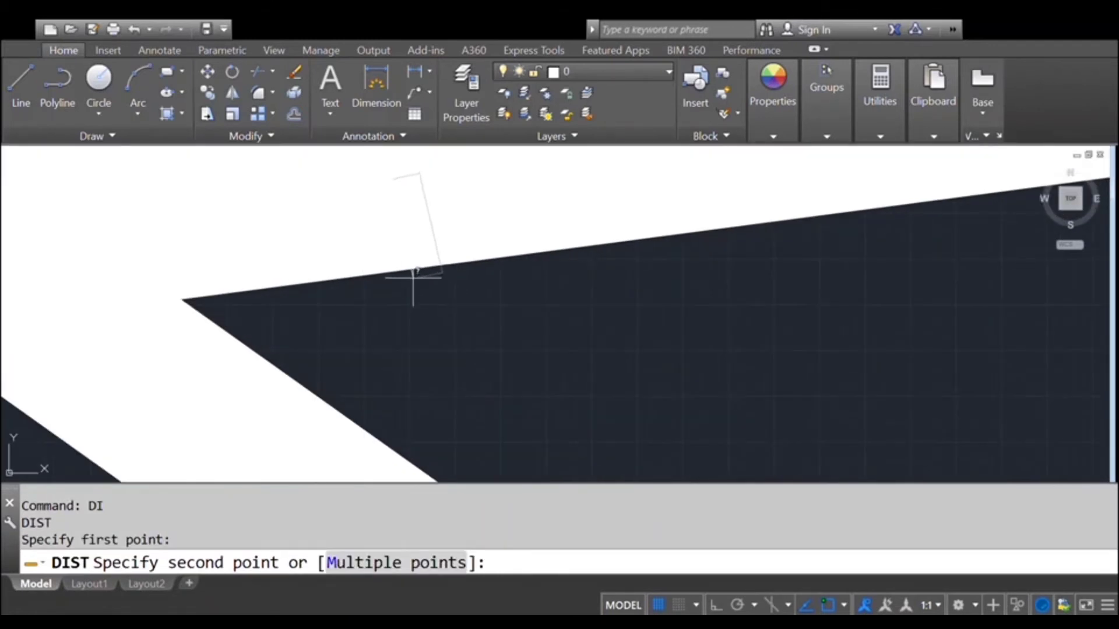
scroll(410, 272, "up", 2)
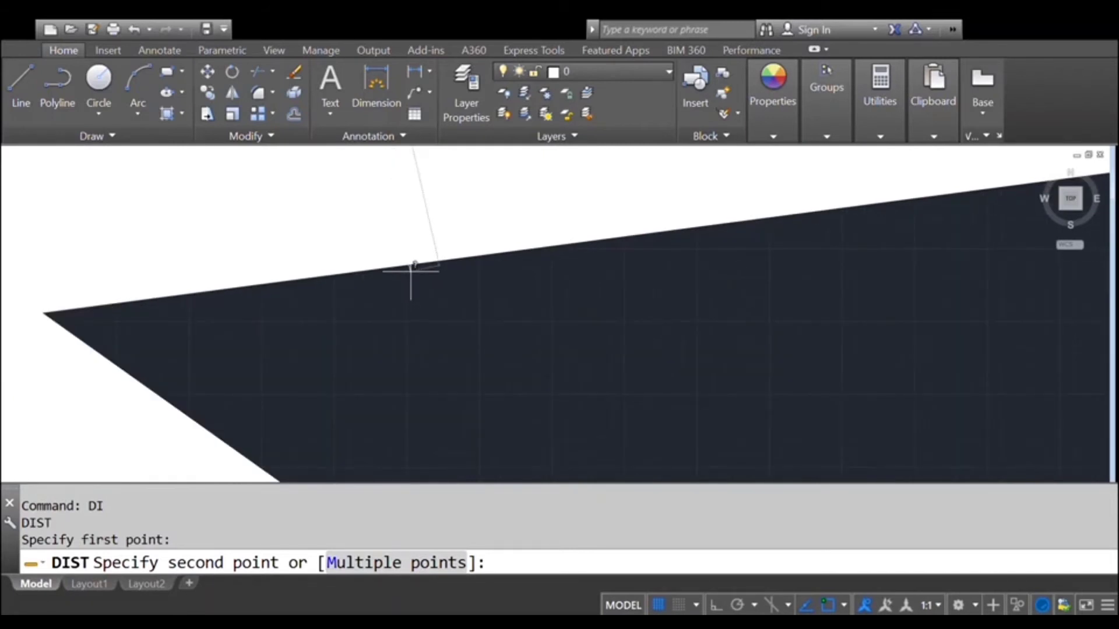
left_click(410, 272)
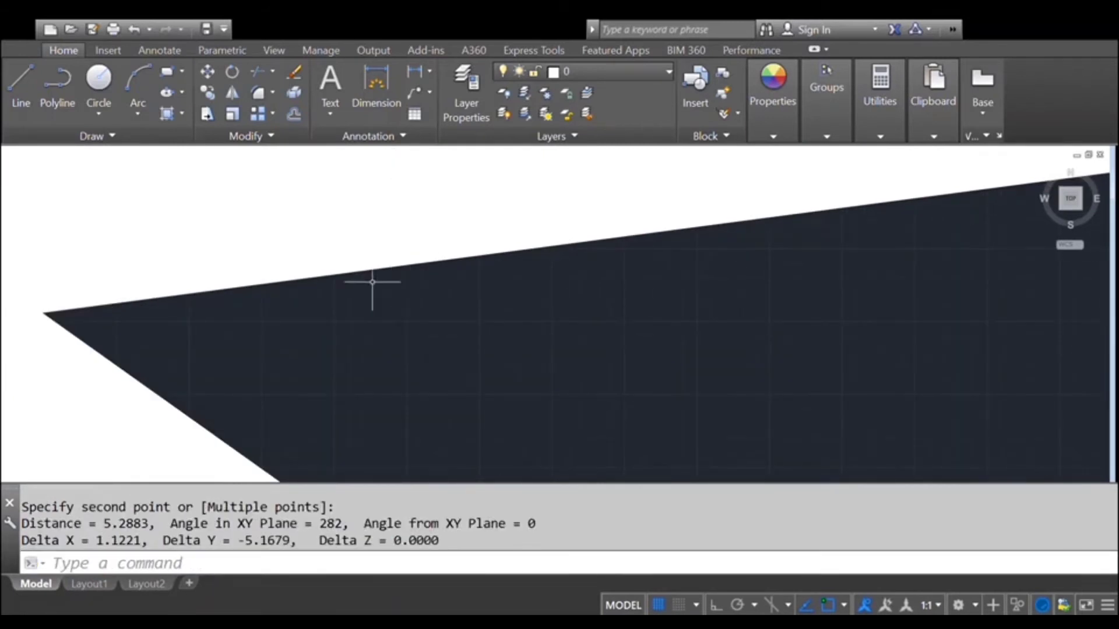
scroll(442, 287, "down", 2)
scroll(217, 265, "down", 3)
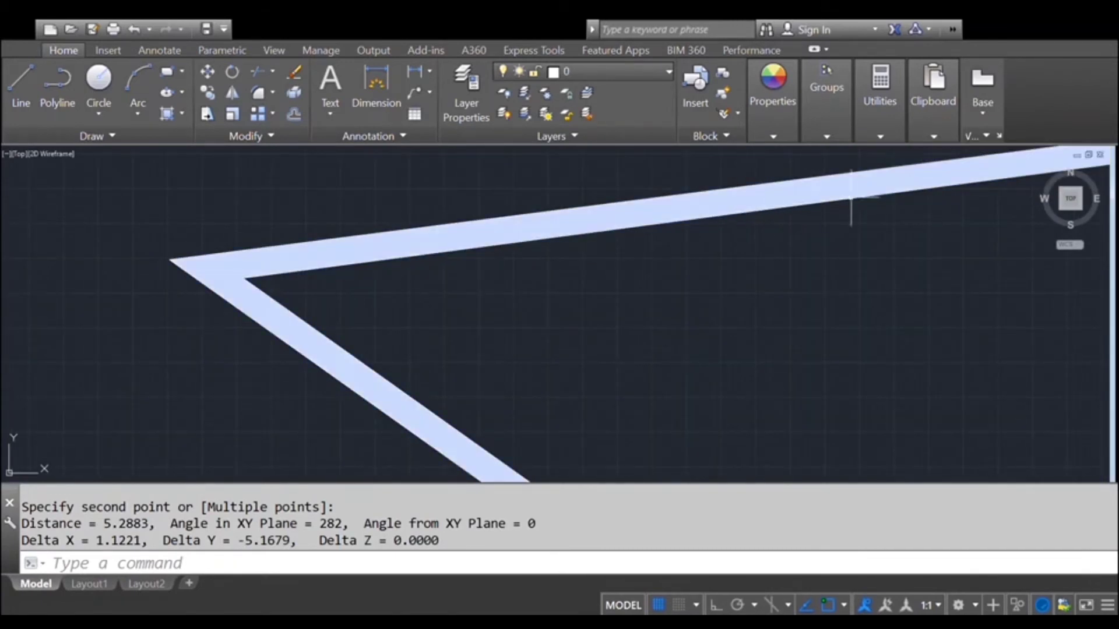
Step: Measure the polyline's width at the upper vertex where the slanted segment meets the horizontal one
scroll(365, 270, "down", 5)
scroll(579, 253, "up", 5)
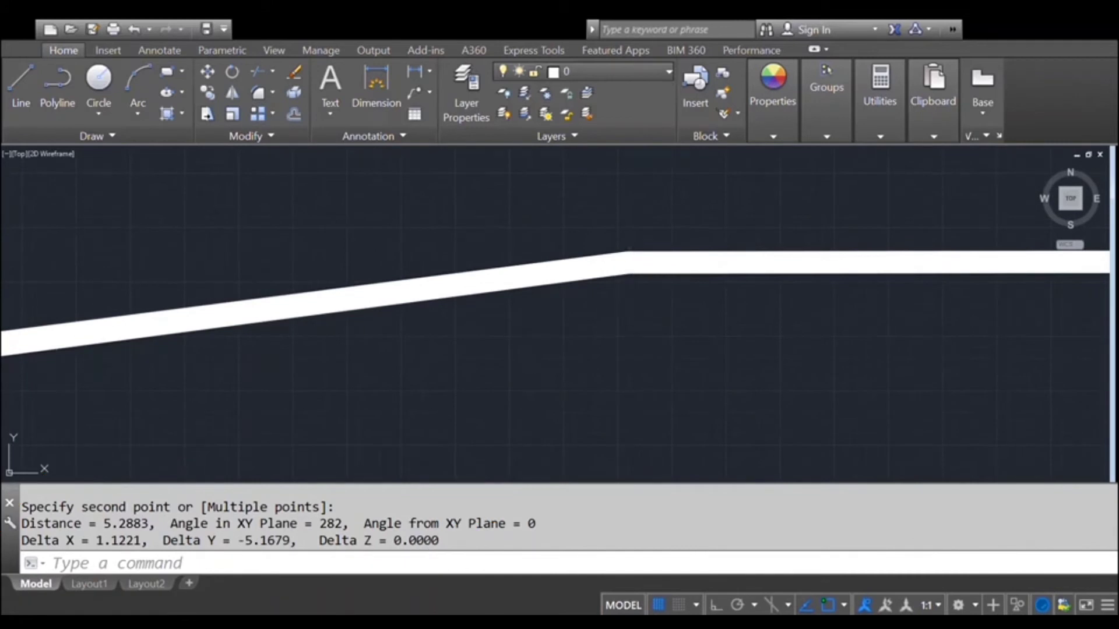
type("DI")
key("Return")
scroll(634, 238, "up", 2)
scroll(618, 254, "up", 4)
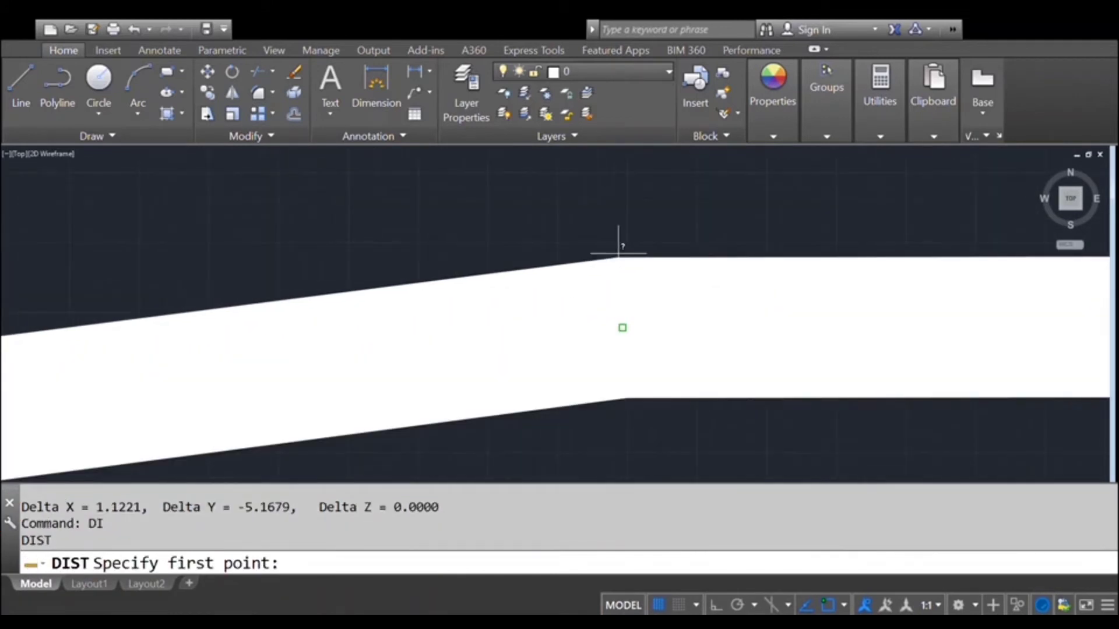
scroll(618, 252, "up", 2)
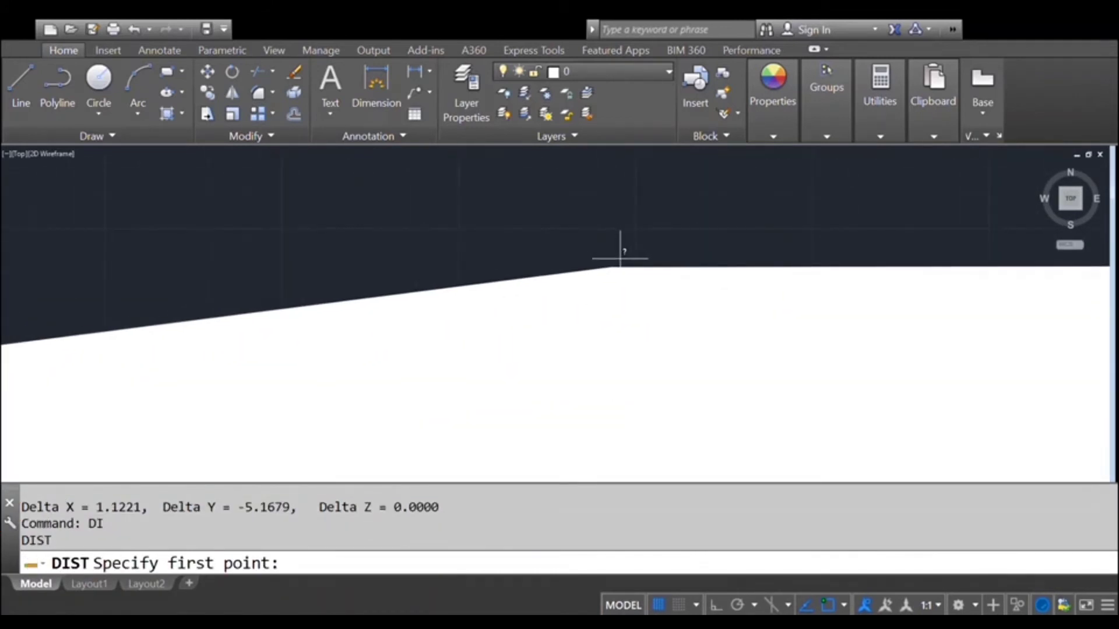
left_click(620, 258)
scroll(625, 279, "down", 3)
scroll(630, 291, "up", 3)
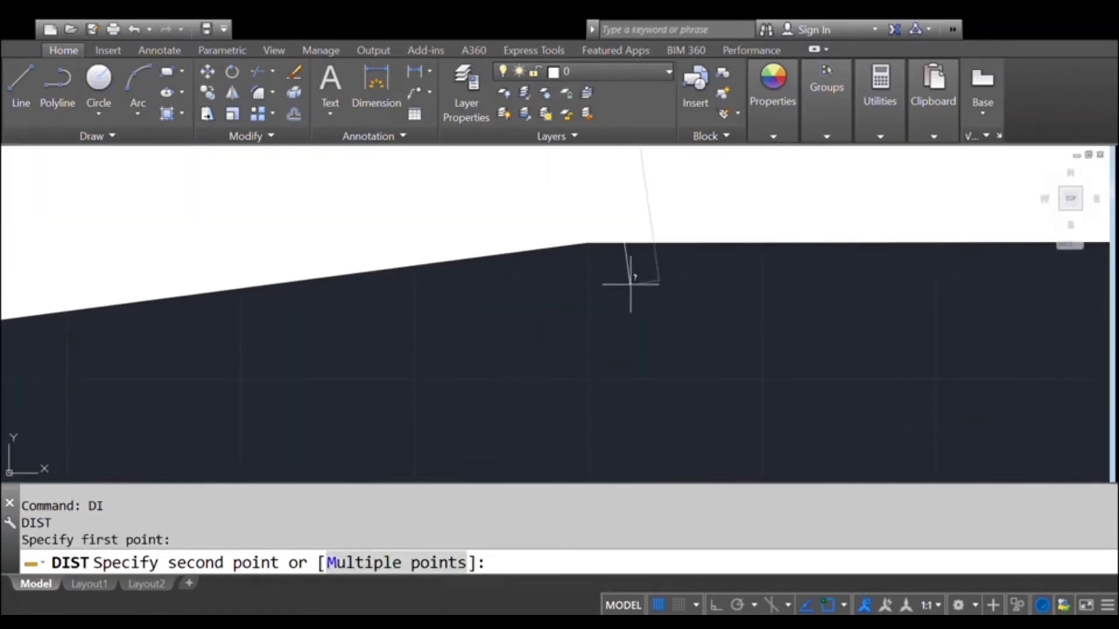
scroll(592, 234, "up", 2)
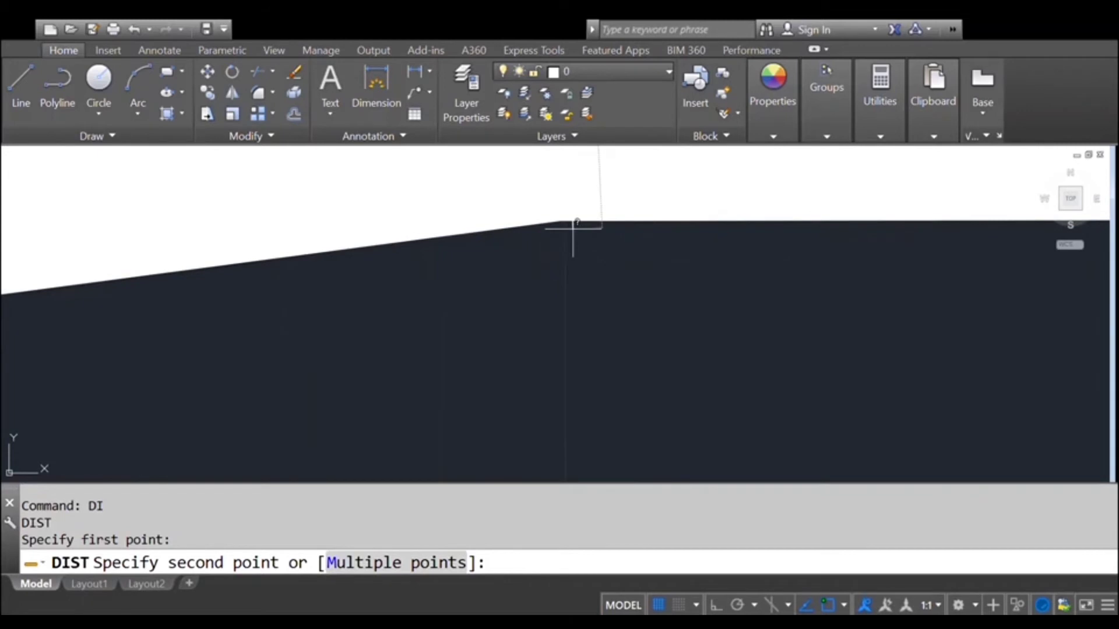
left_click(572, 229)
scroll(574, 295, "down", 2)
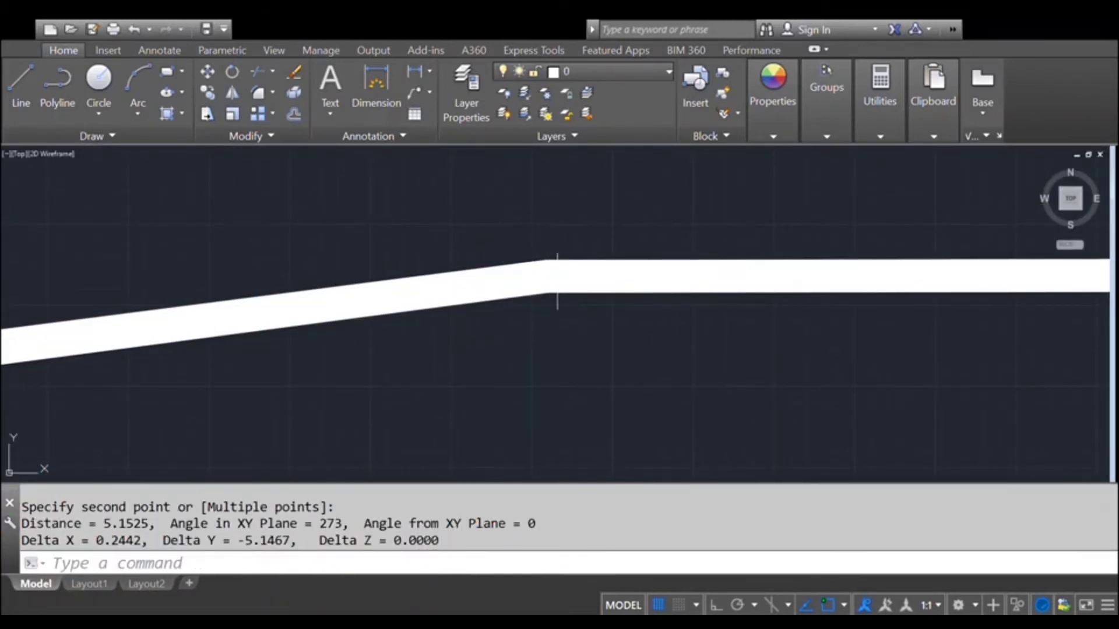
Step: Turn off object snap and measure the polyline's width at the lower-right corner
key("F3")
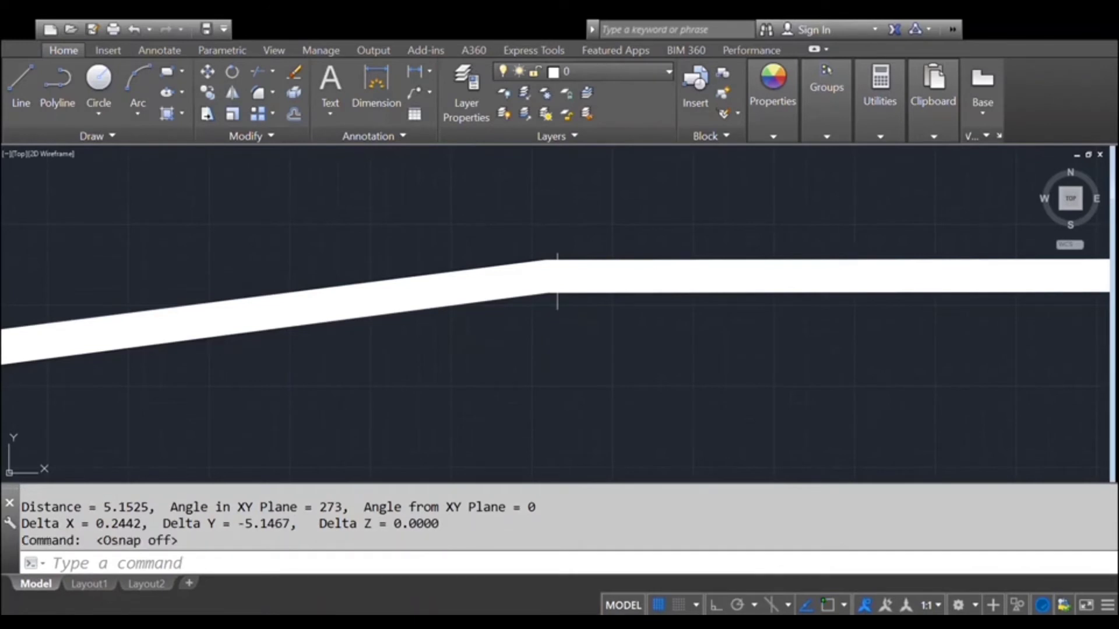
scroll(589, 303, "down", 5)
type("DIST")
key("Return")
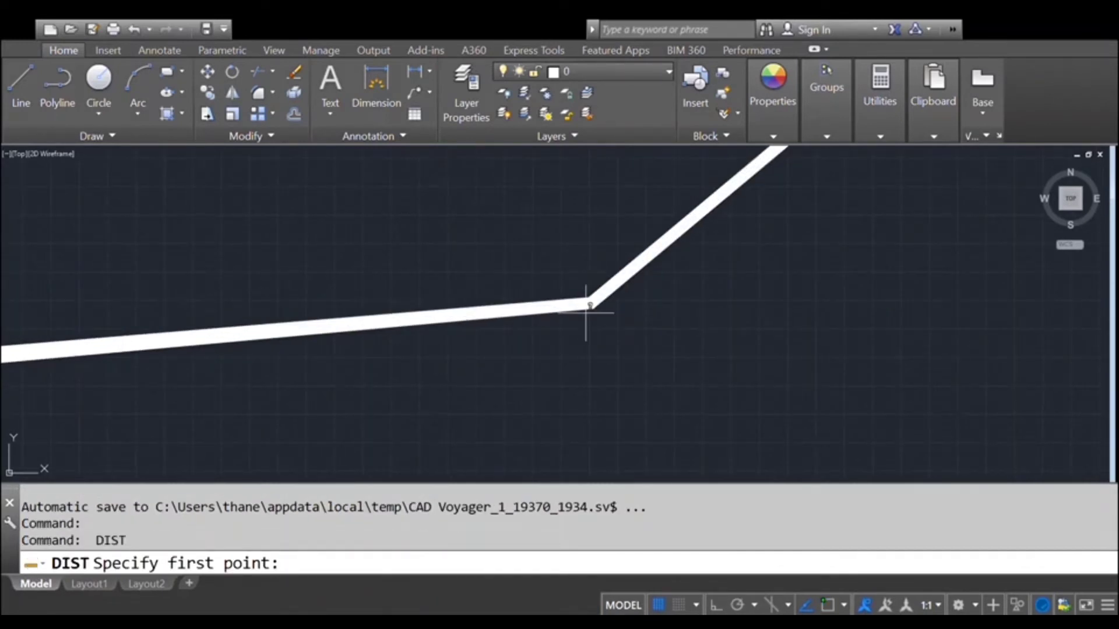
scroll(546, 301, "up", 3)
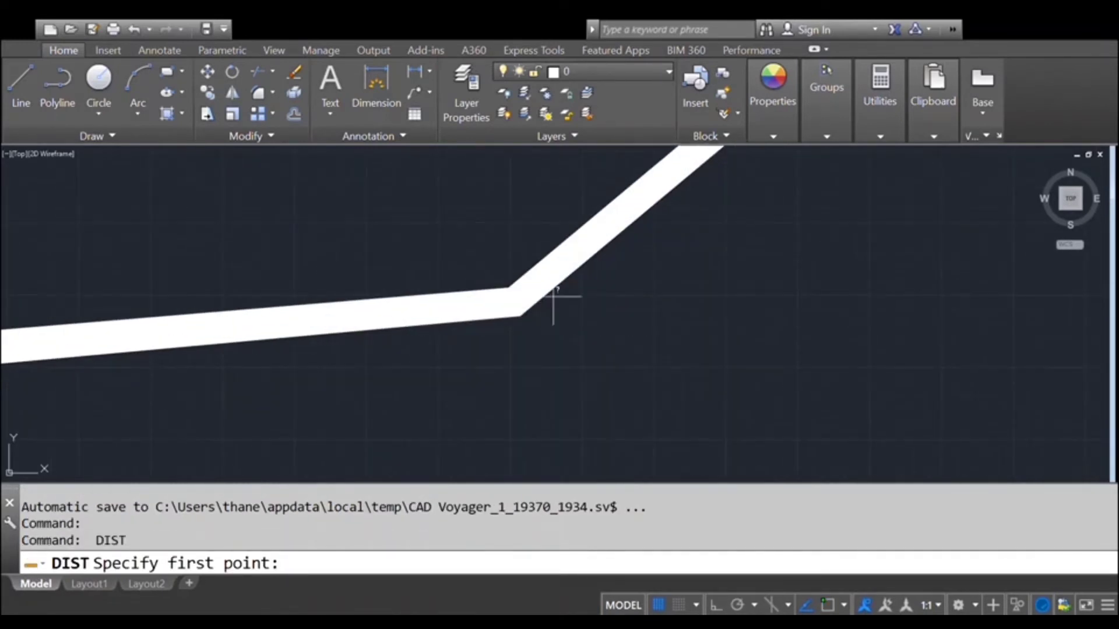
left_click(508, 286)
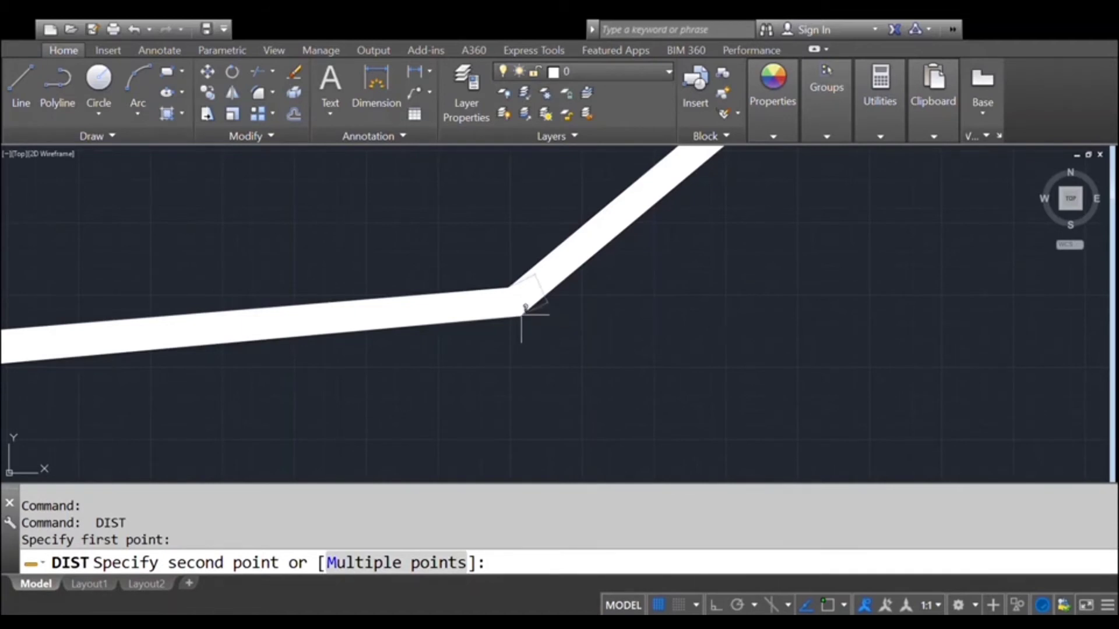
left_click(524, 309)
scroll(524, 315, "down", 6)
scroll(632, 350, "up", 3)
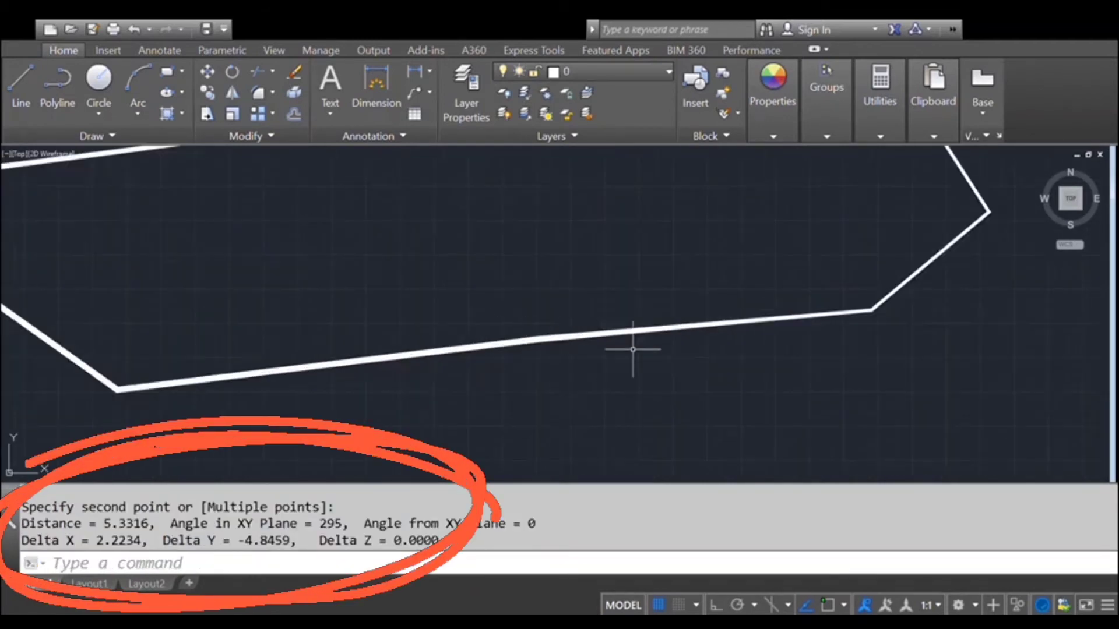
Step: Measure the polyline's width at the vertex partway along the lower edge, where the two descending segments meet
scroll(632, 349, "up", 2)
key("Escape")
type("di")
key("Return")
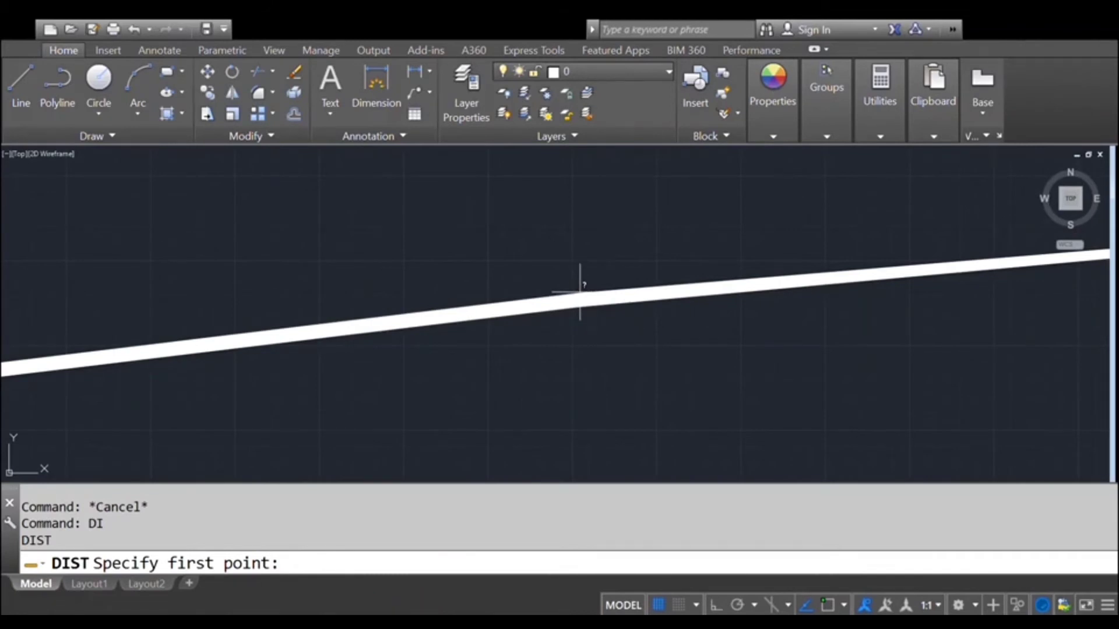
left_click(579, 292)
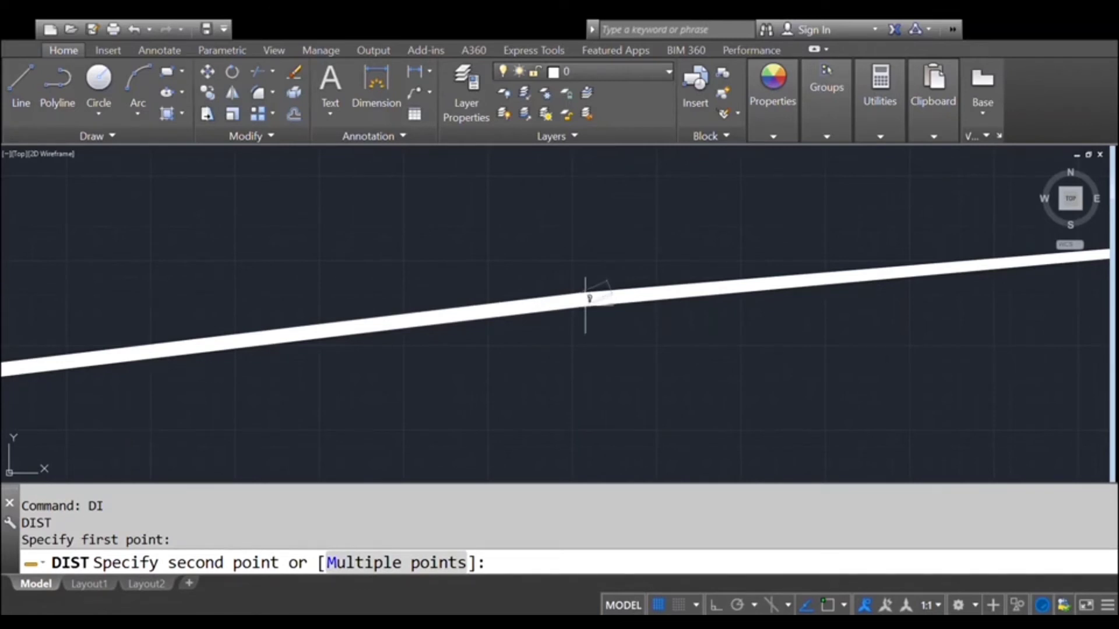
left_click(585, 298)
scroll(584, 320, "down", 5)
Step: Place an aligned dimension below the short segment that ends at the polyline's lower-left corner
left_click(545, 340)
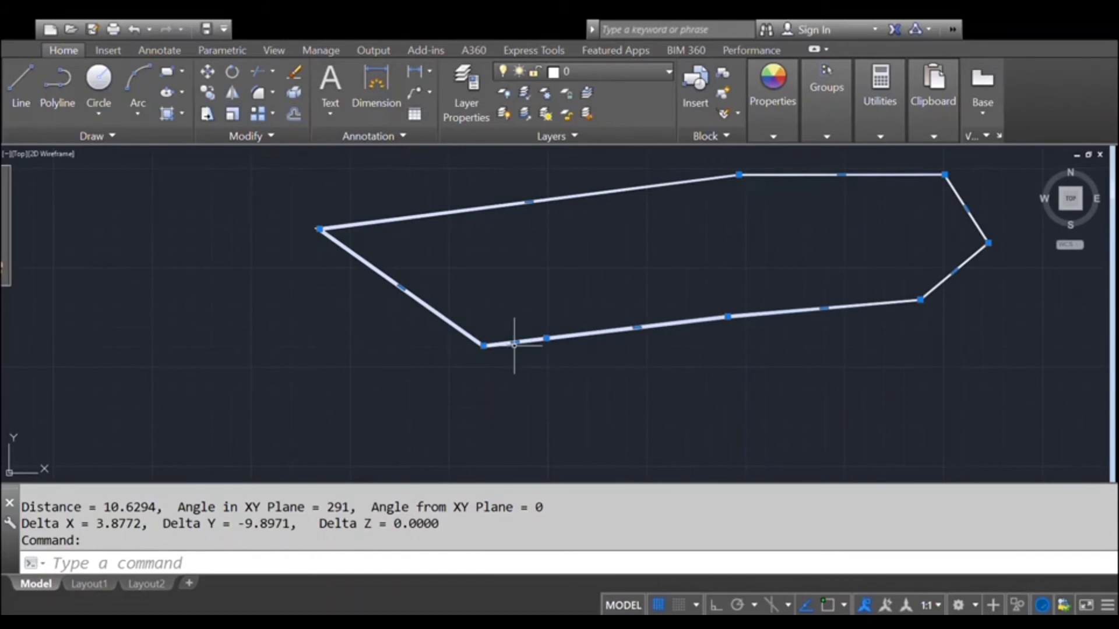
key("Escape")
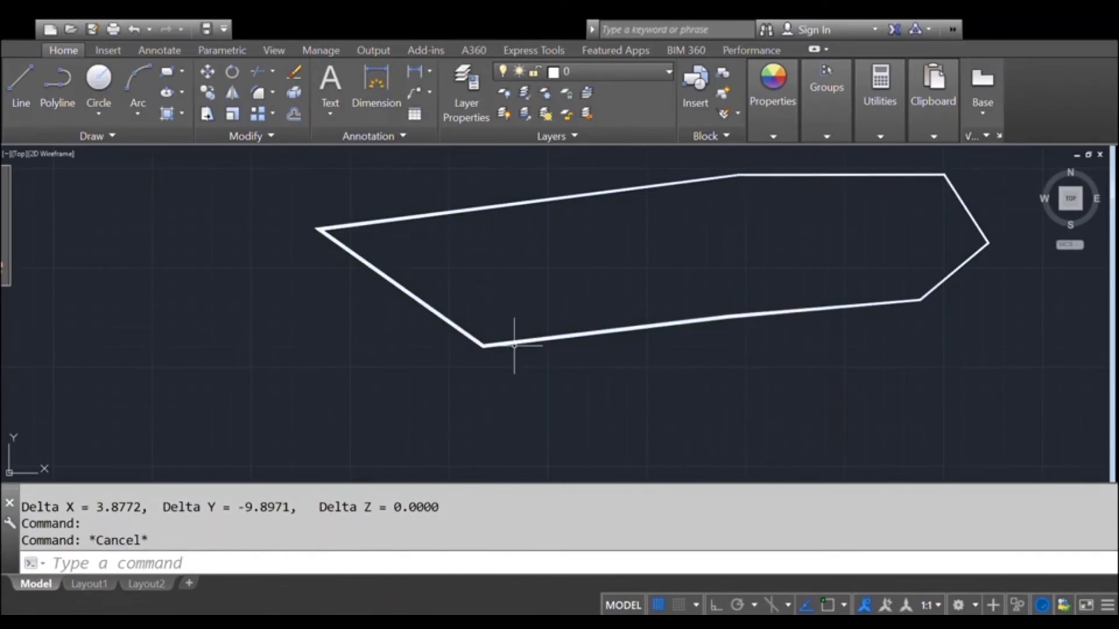
type("DI")
key("Return")
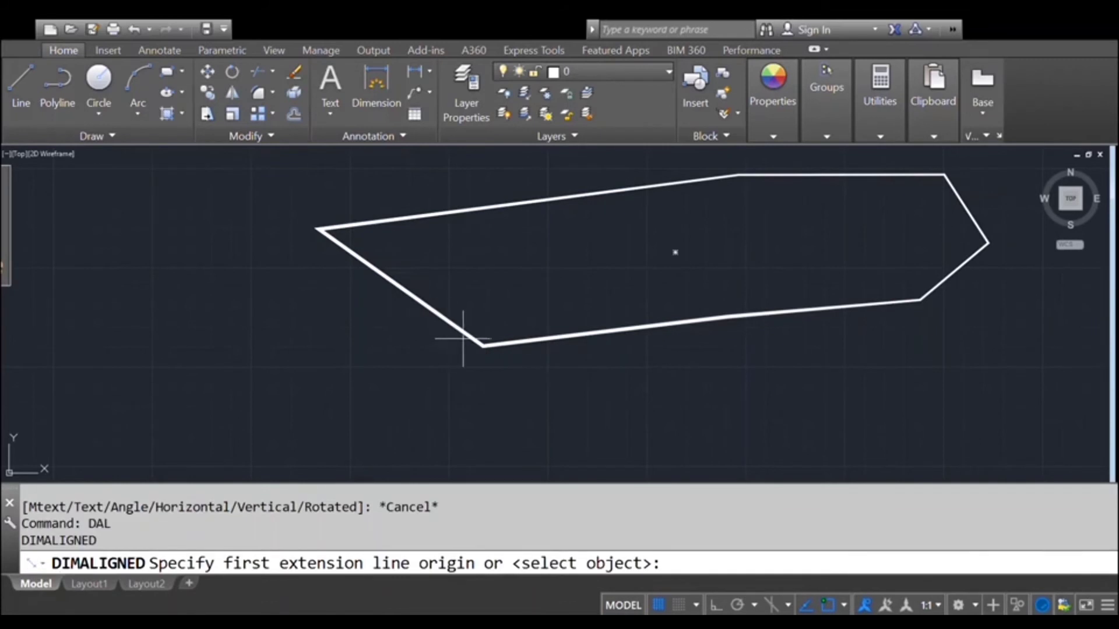
left_click(484, 345)
left_click(534, 340)
left_click(520, 369)
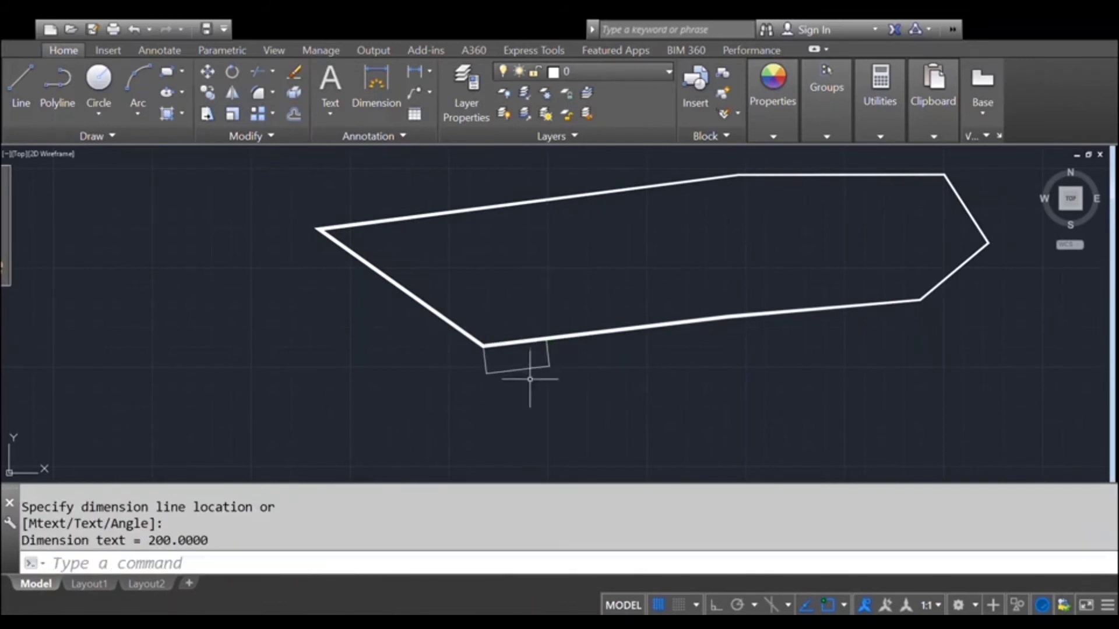
Step: Set the text height of the aligned dimension to 10
scroll(516, 364, "up", 3)
left_click(518, 351)
left_click(500, 382)
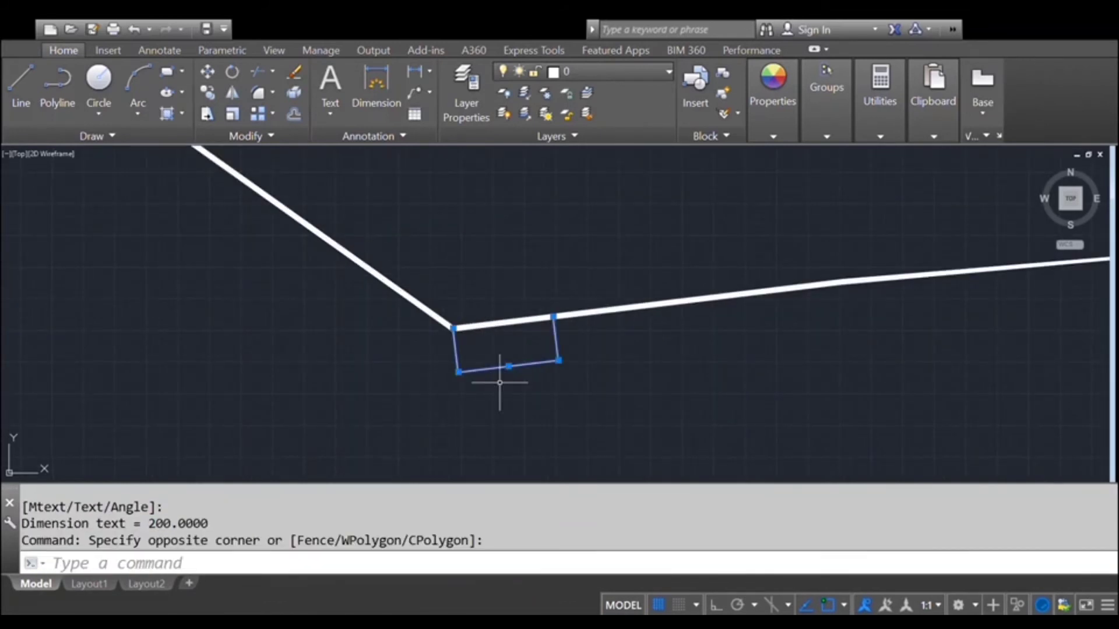
key("ctrl+1")
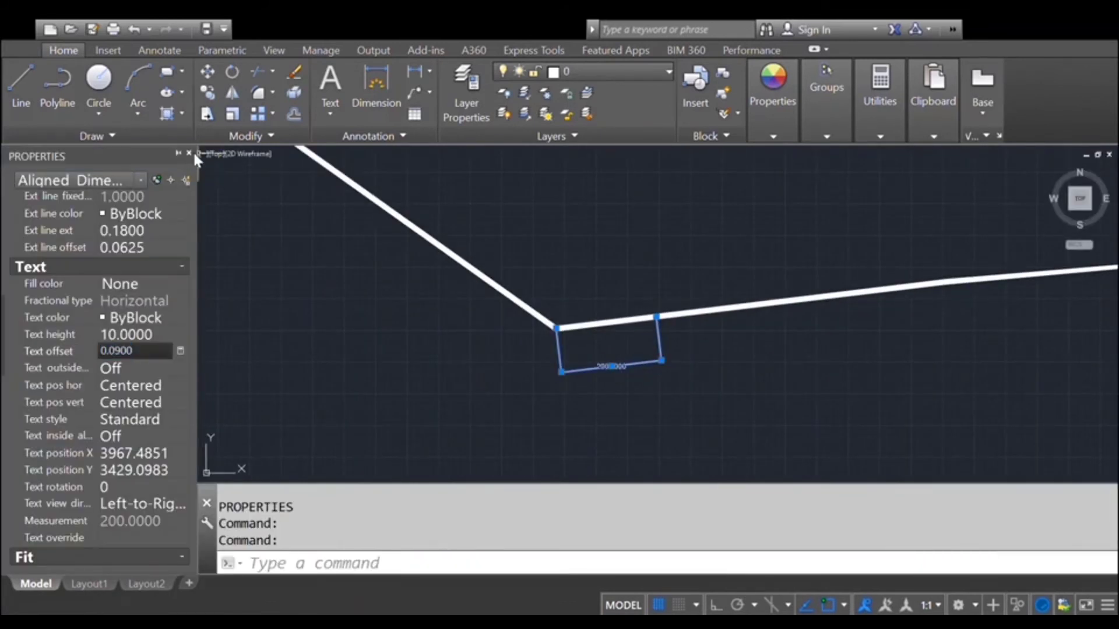
left_click(189, 152)
scroll(762, 356, "up", 3)
key("Escape")
scroll(388, 377, "down", 3)
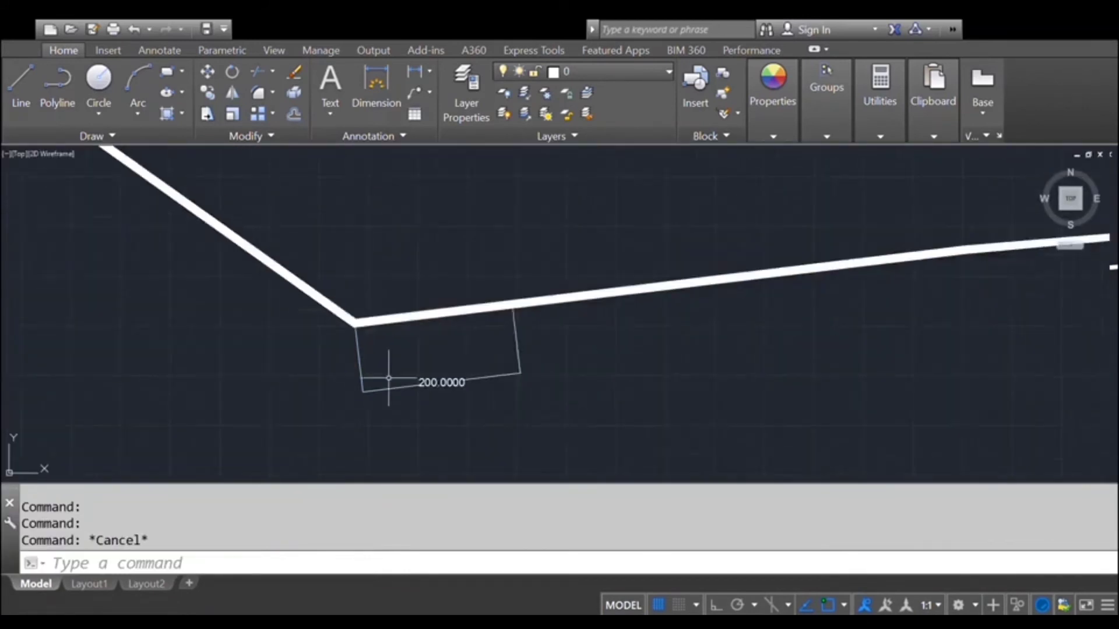
Step: Draw a line along the polyline's lower edge from the vertex where the width changes to the lower-left corner
left_click(579, 319)
scroll(562, 315, "down", 3)
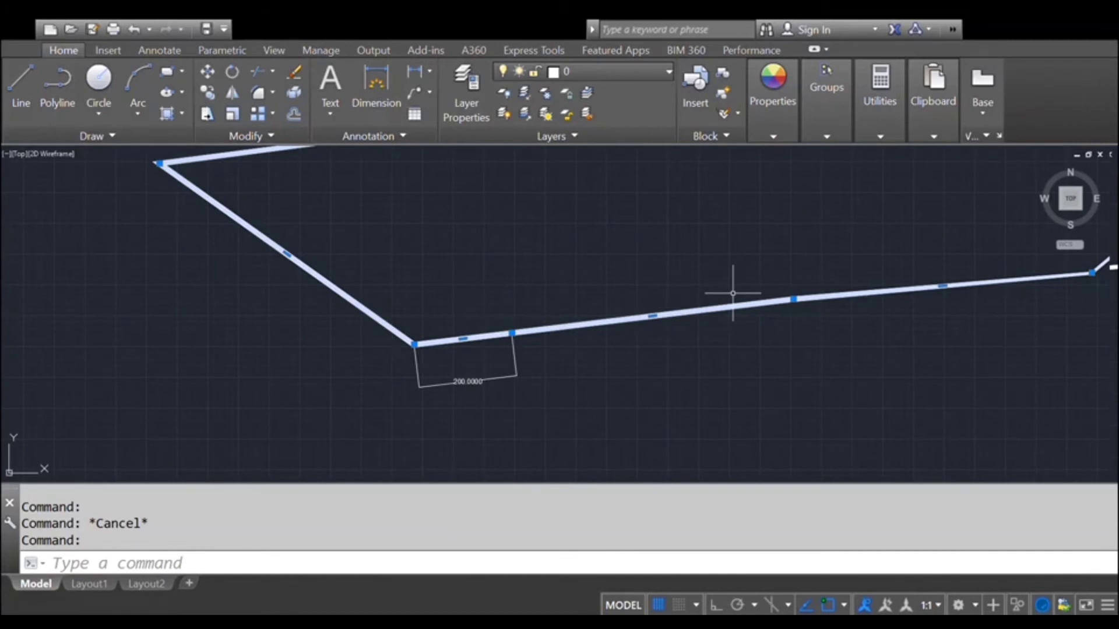
key("Escape")
type("L")
key("Return")
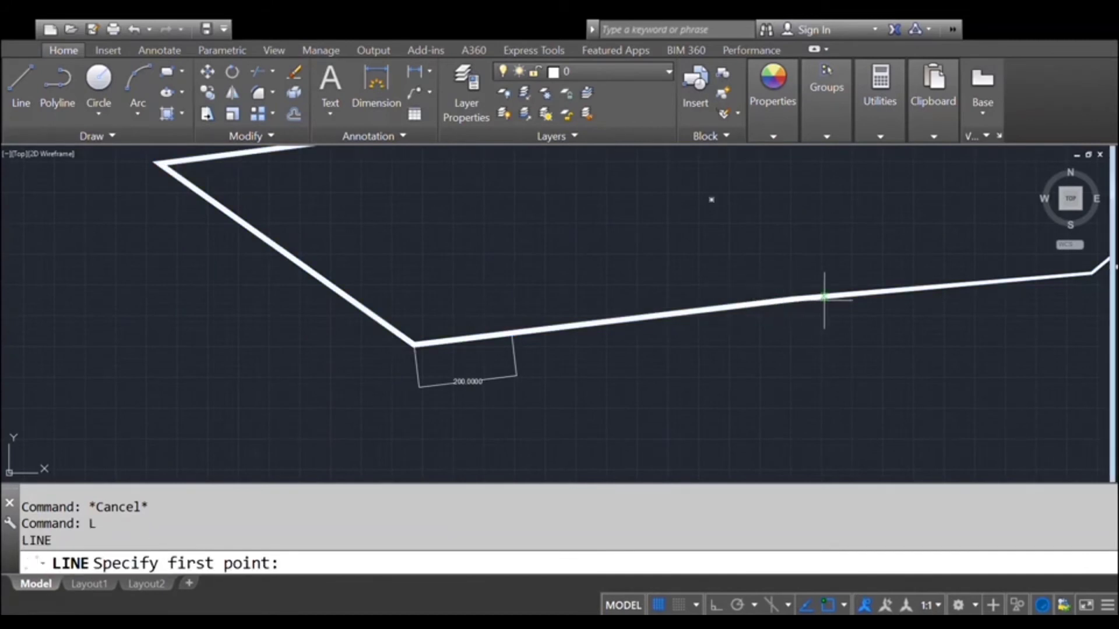
left_click(794, 299)
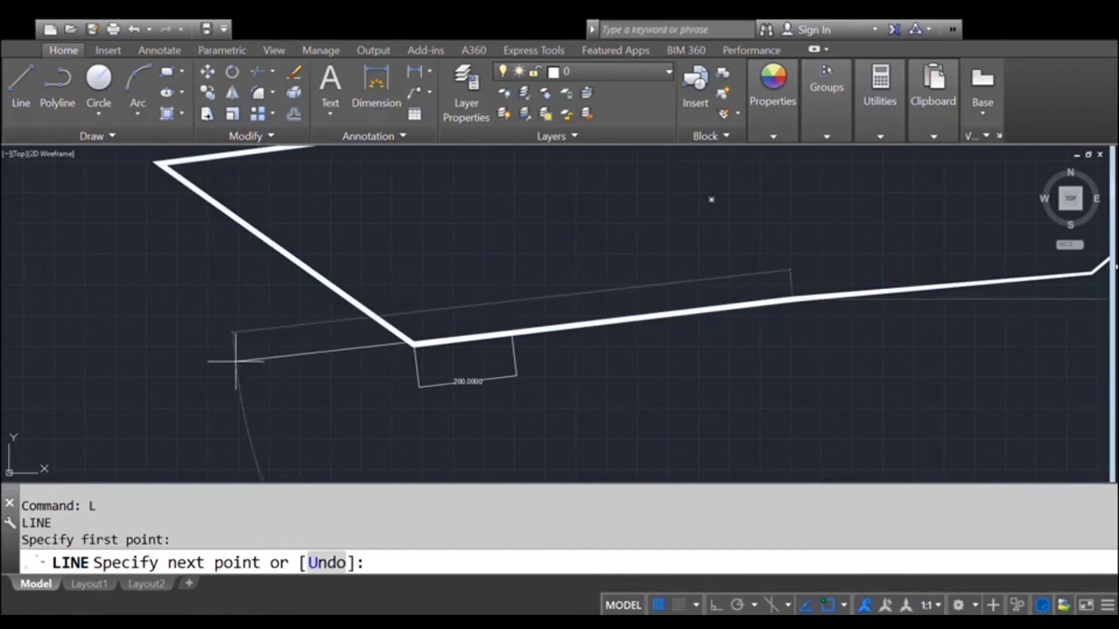
left_click(414, 344)
key("Return")
Step: Change the colour of the line along the polyline's lower edge to red
left_click(594, 322)
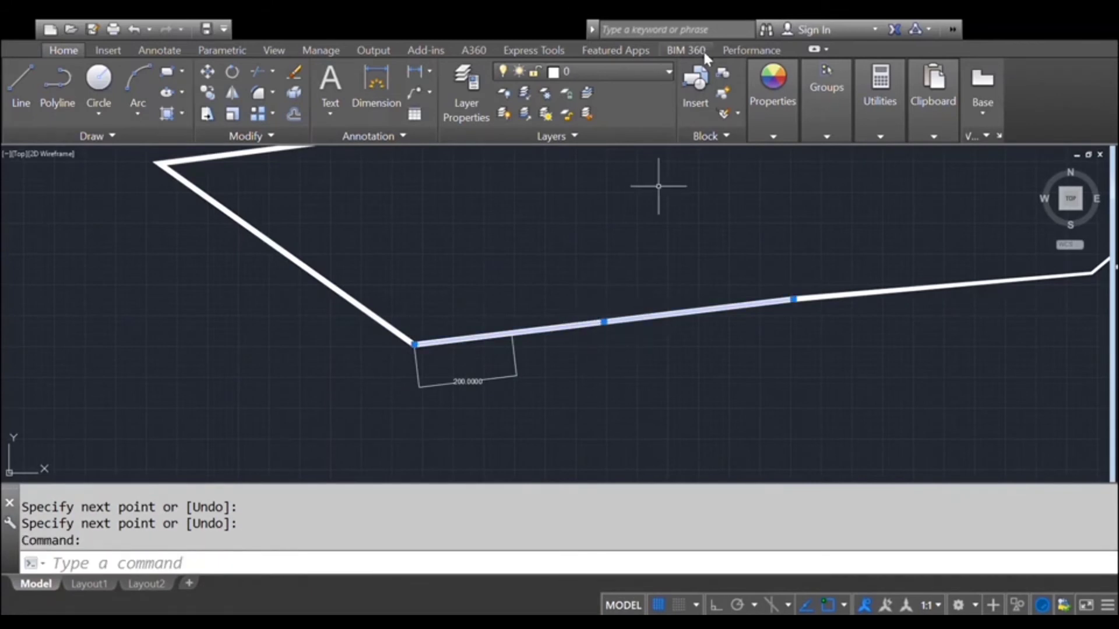
key("Escape")
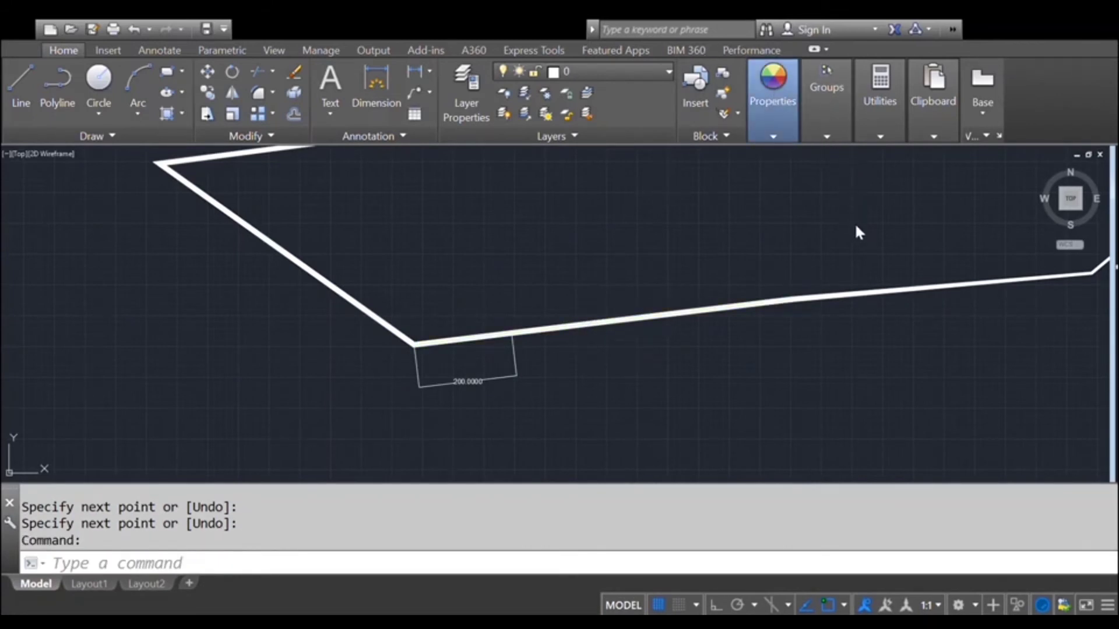
left_click(670, 315)
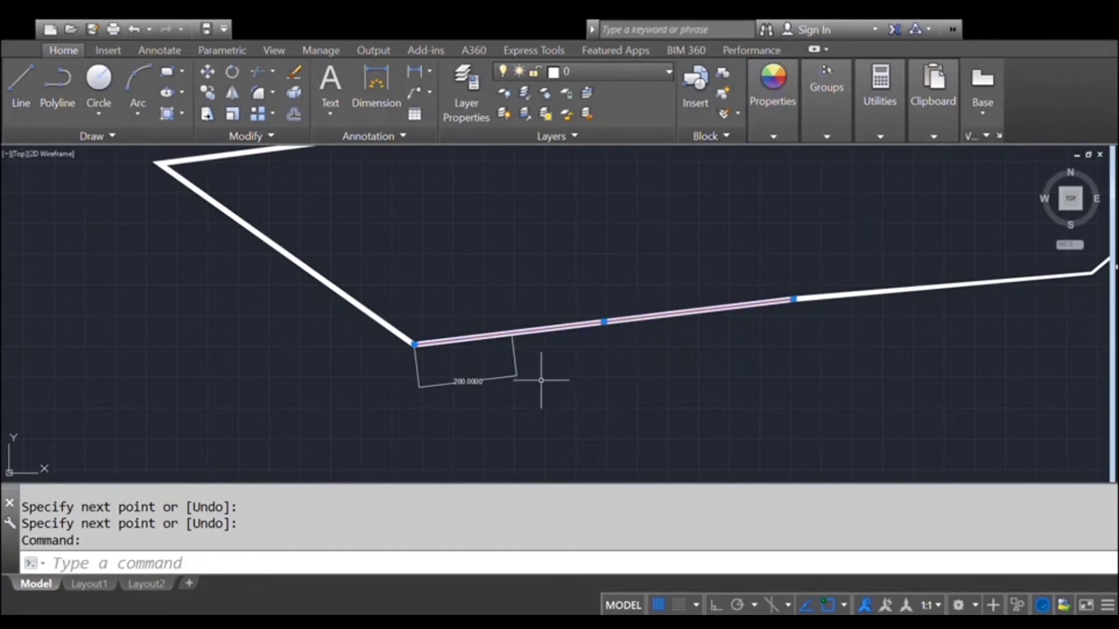
key("Escape")
scroll(553, 335, "up", 2)
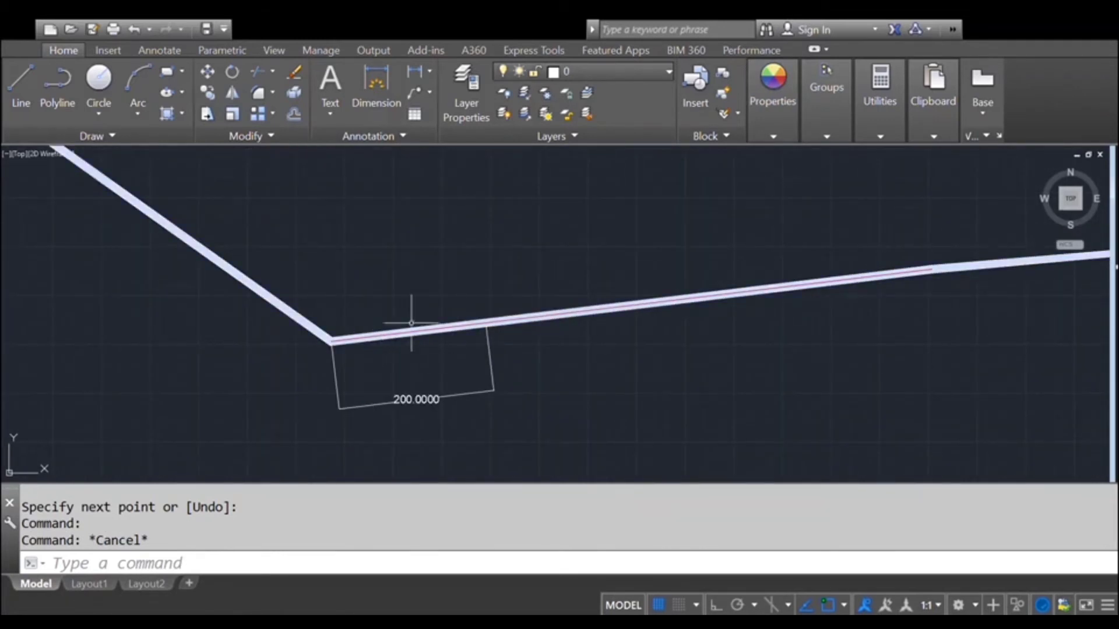
Step: Start a polyline below the closed outline, switch it to arc segments and draw two arcs descending in an S-shape
left_click(761, 294)
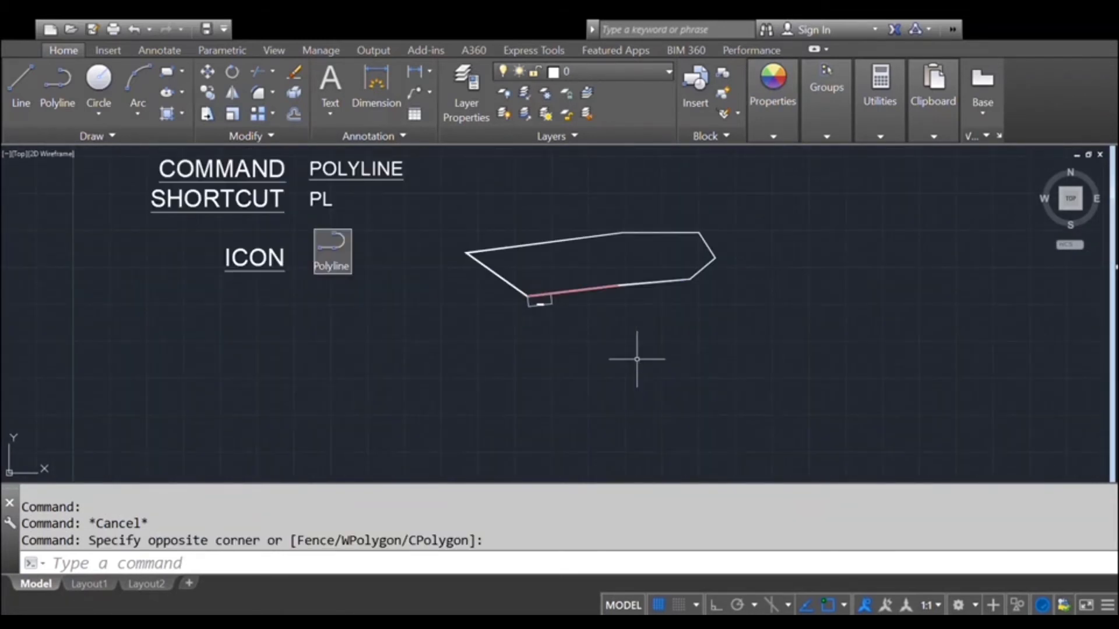
type("PL")
key("Return")
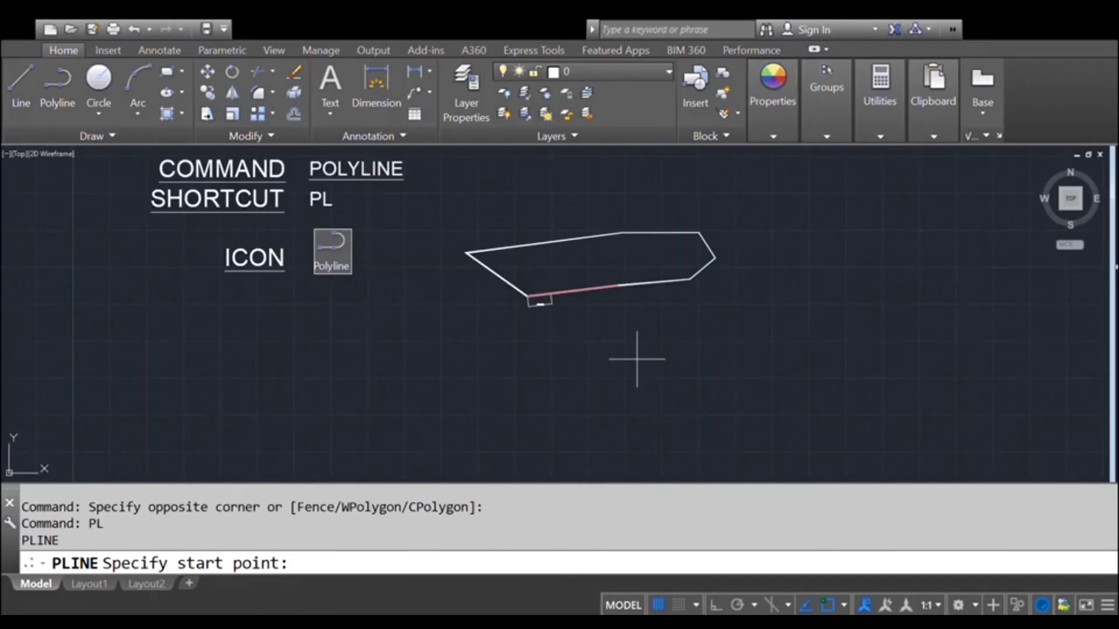
left_click(522, 371)
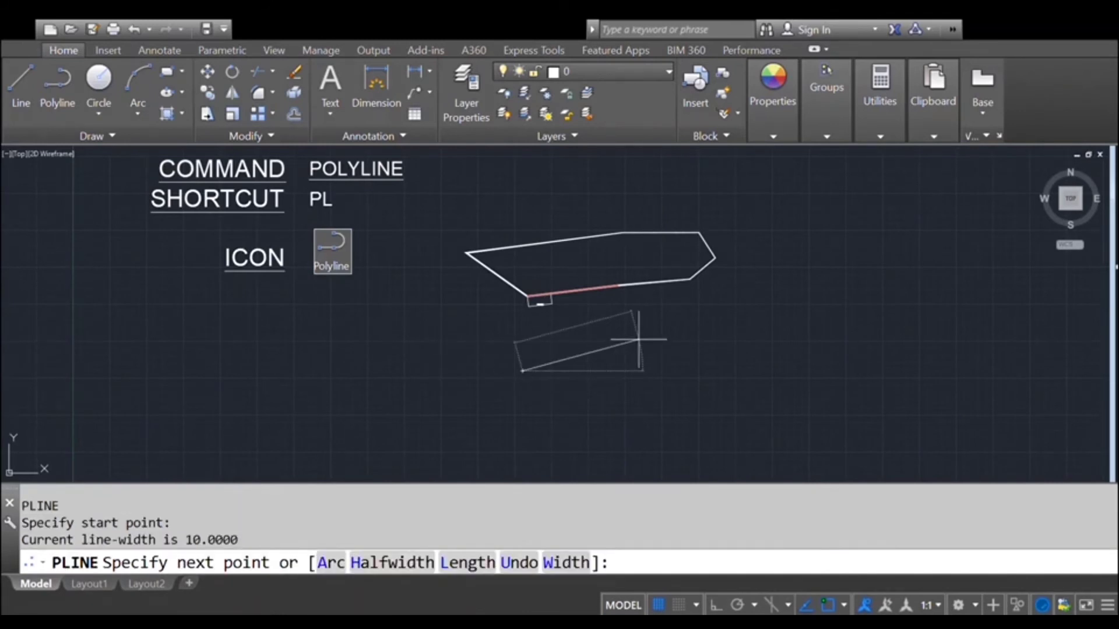
type("A")
key("Return")
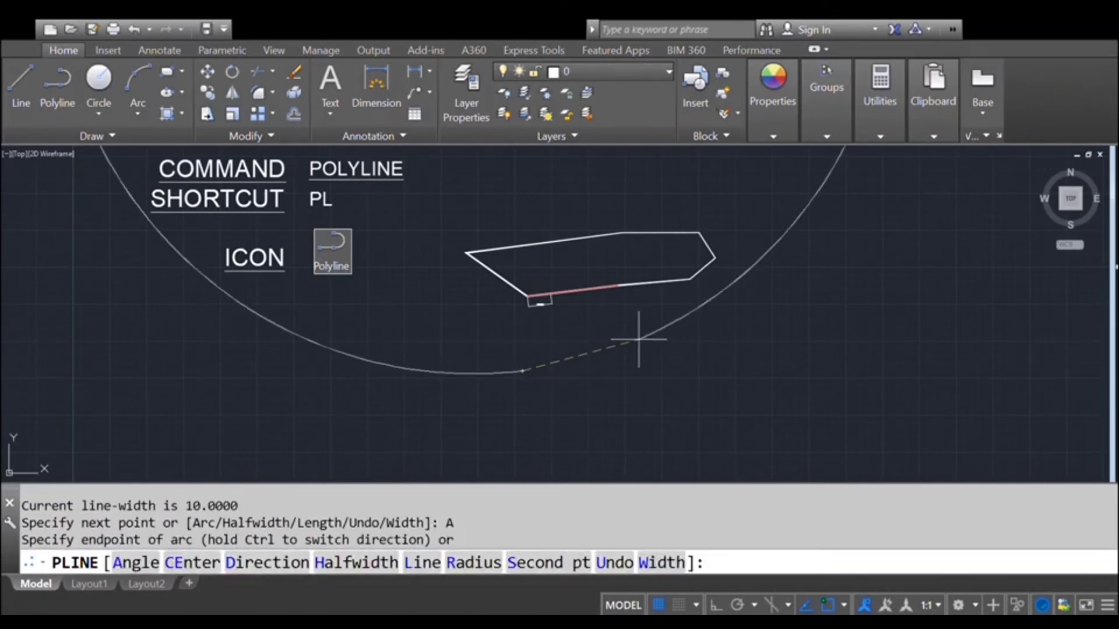
scroll(524, 376, "down", 3)
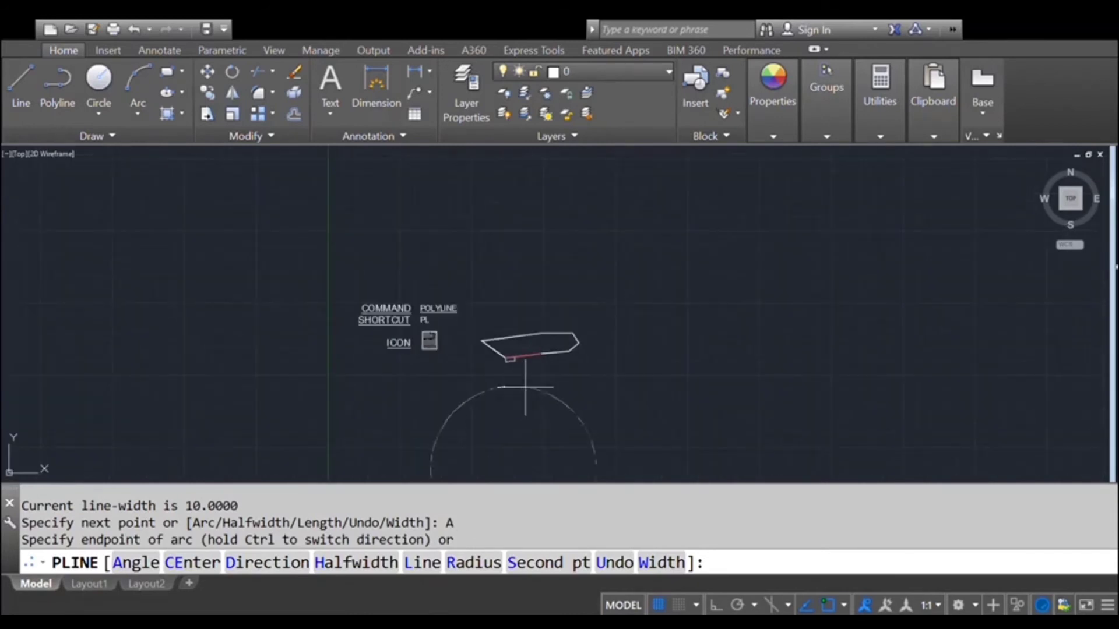
scroll(532, 388, "up", 1)
scroll(477, 391, "up", 2)
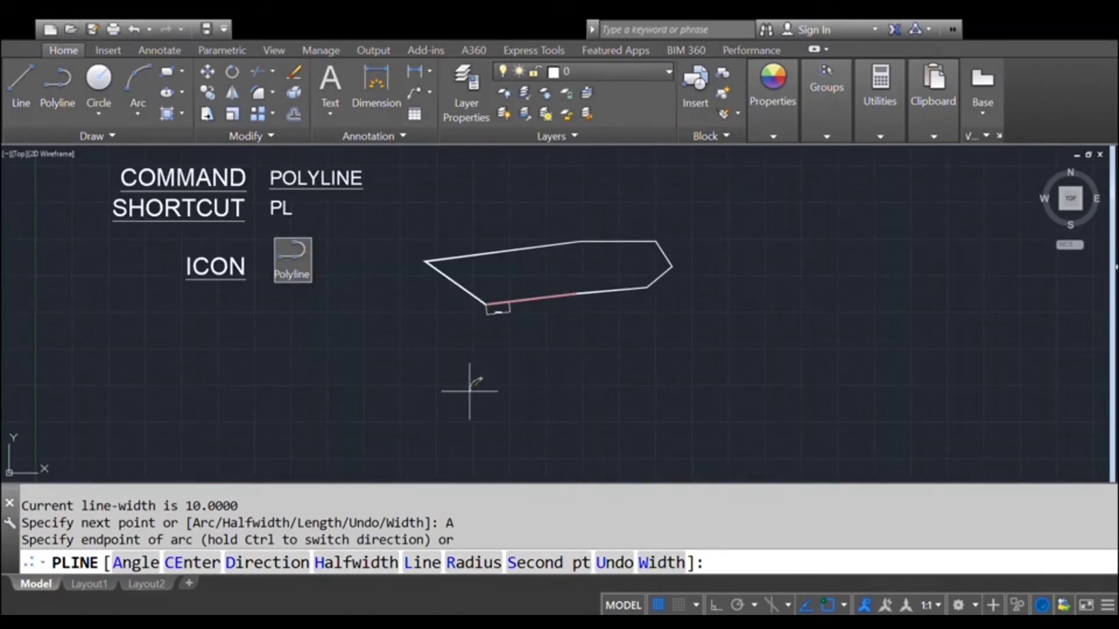
scroll(477, 384, "up", 2)
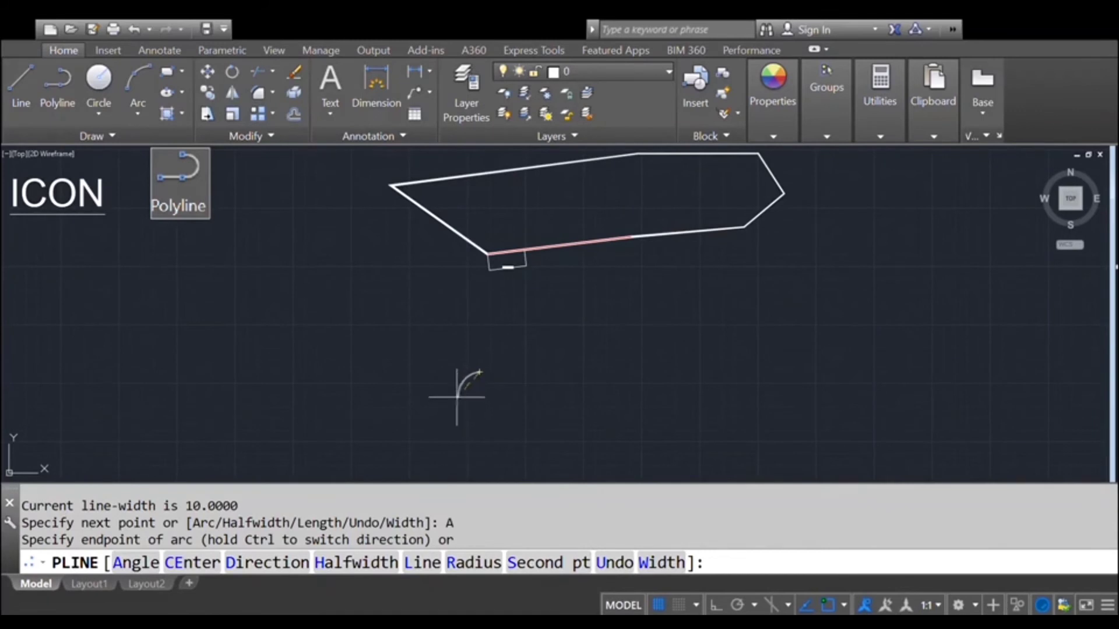
left_click(459, 402)
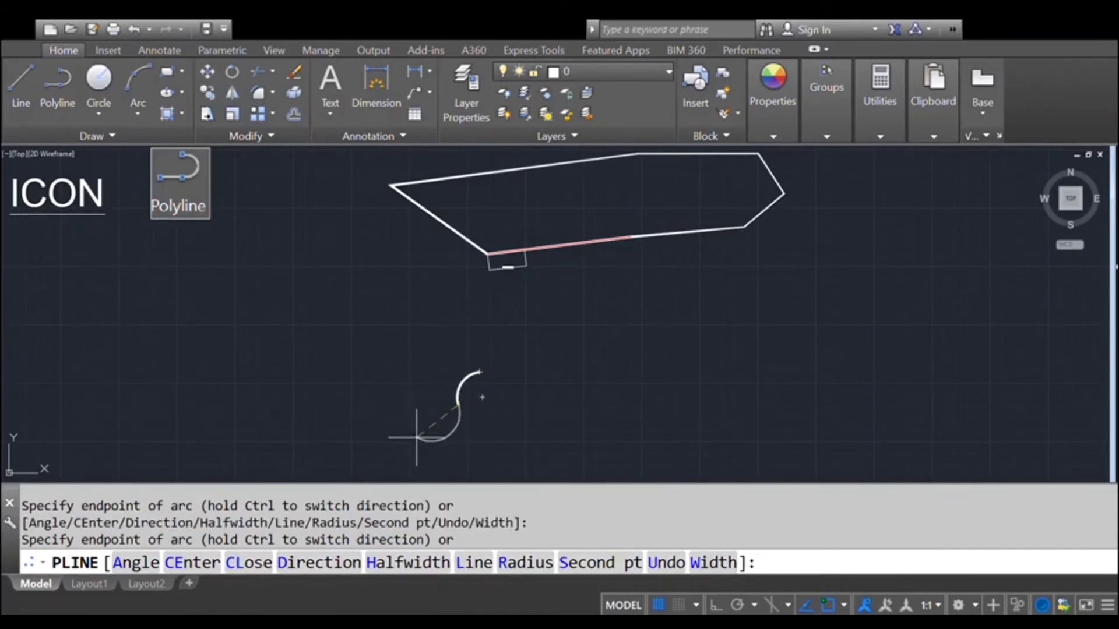
left_click(452, 434)
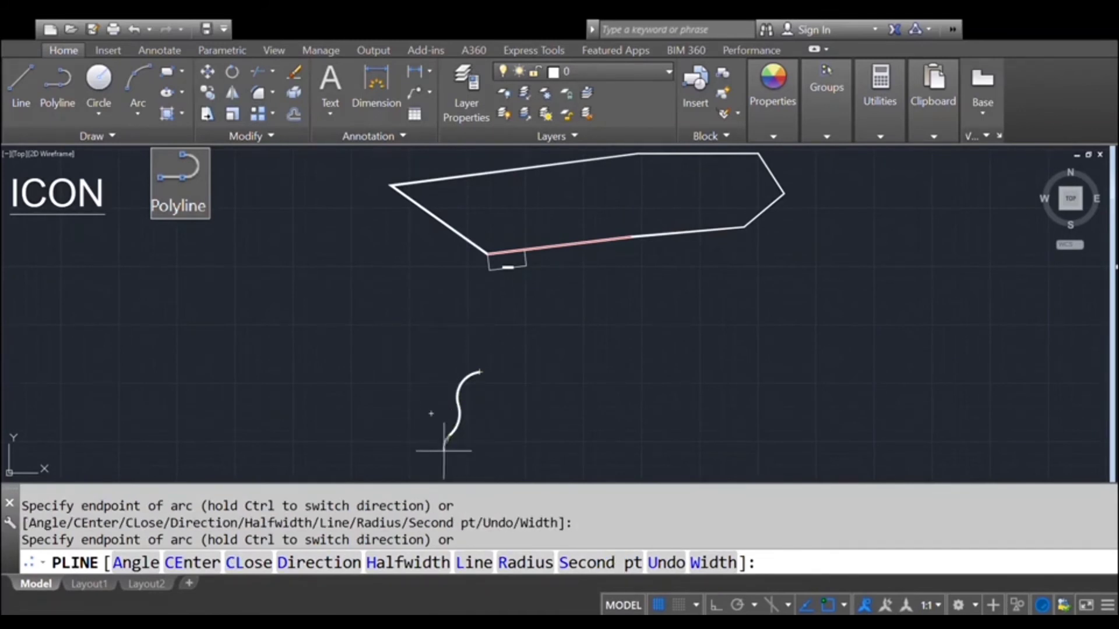
Step: Continue the arc chain around its lower end and back up, then close it with an arc to form a peanut-shaped loop
scroll(444, 452, "up", 5)
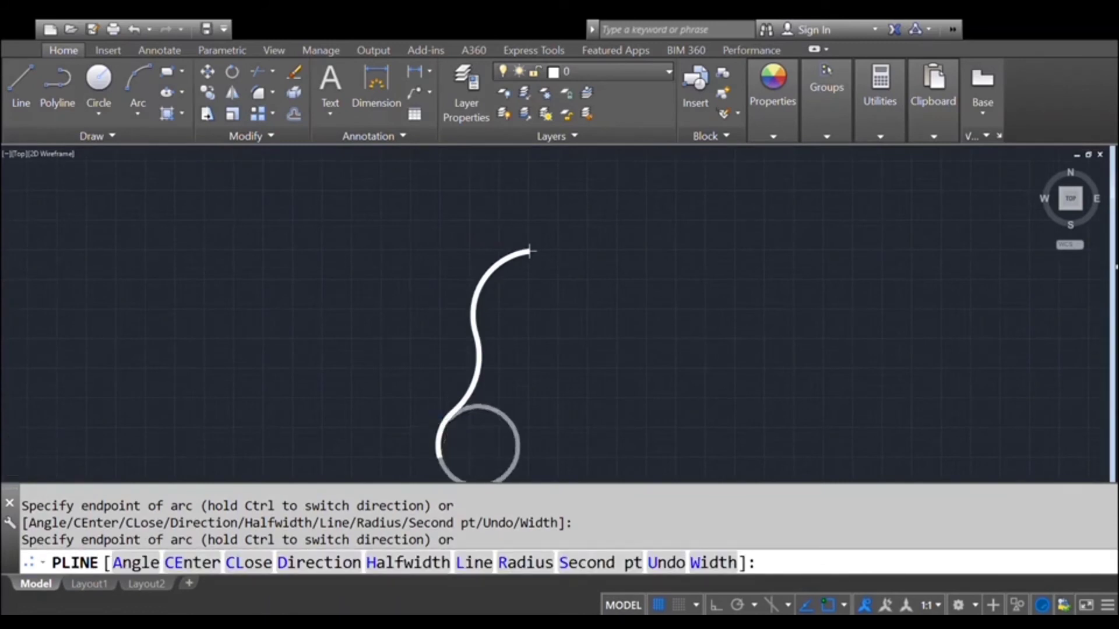
scroll(444, 452, "down", 5)
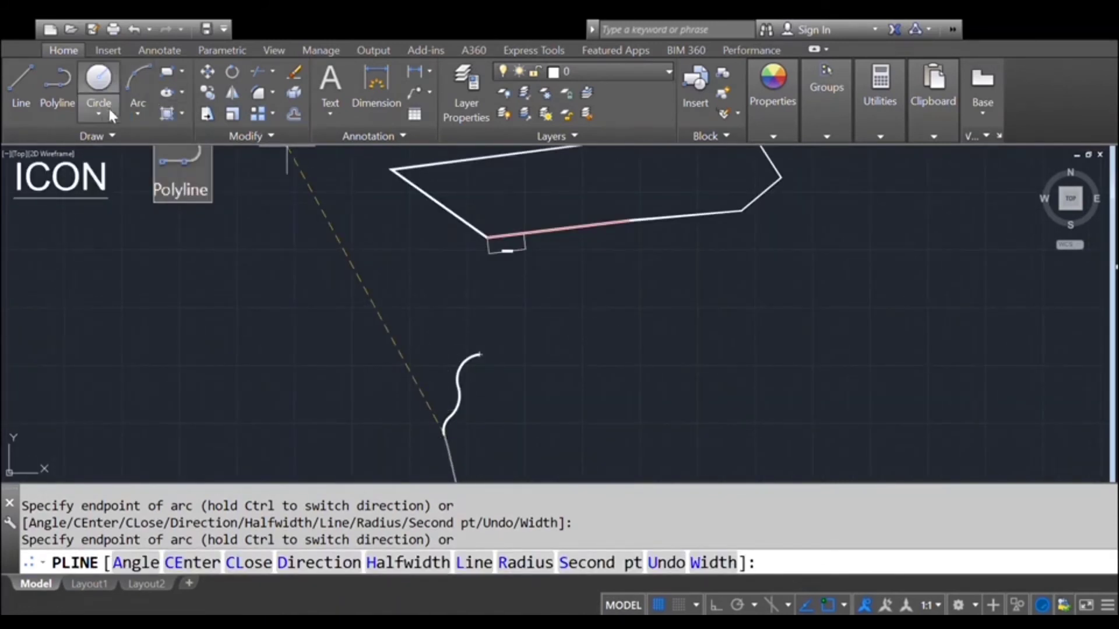
left_click(133, 111)
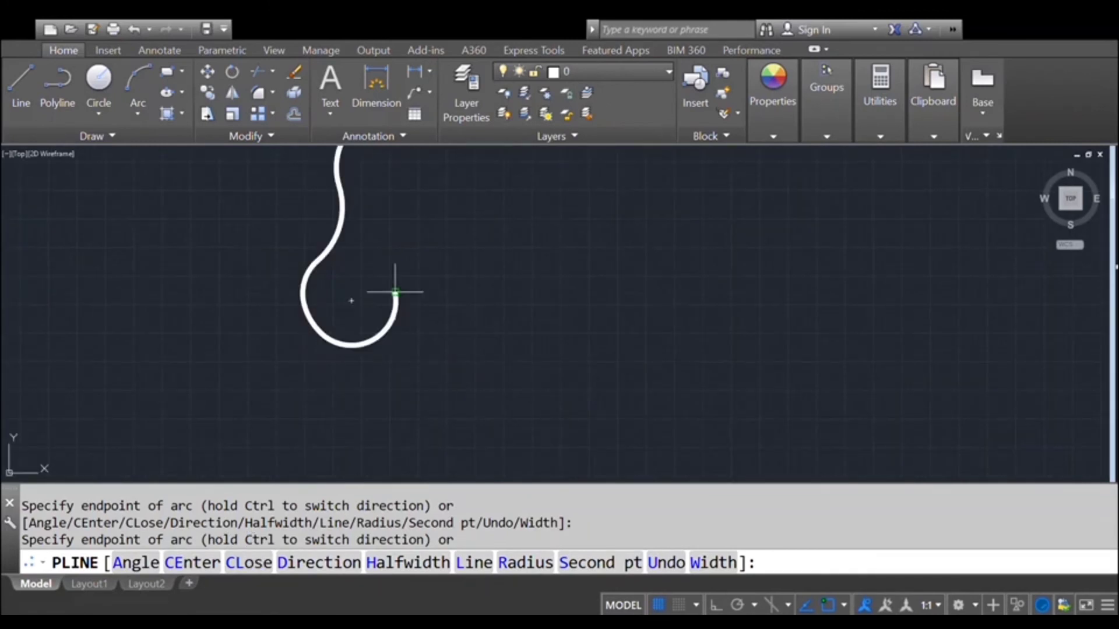
left_click(395, 292)
scroll(388, 294, "down", 3)
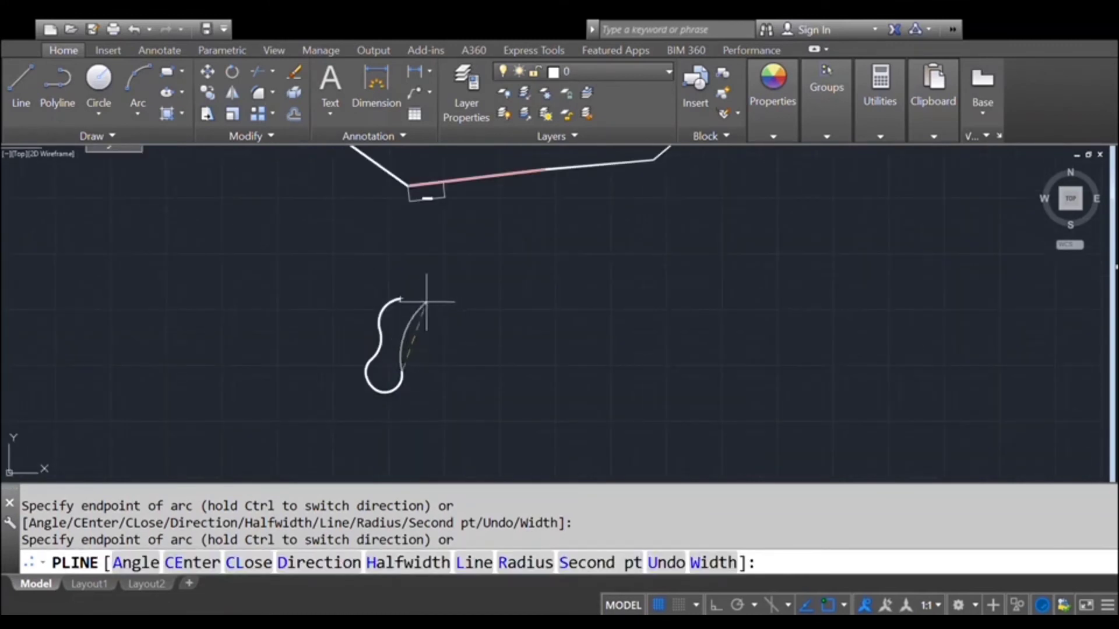
left_click(419, 338)
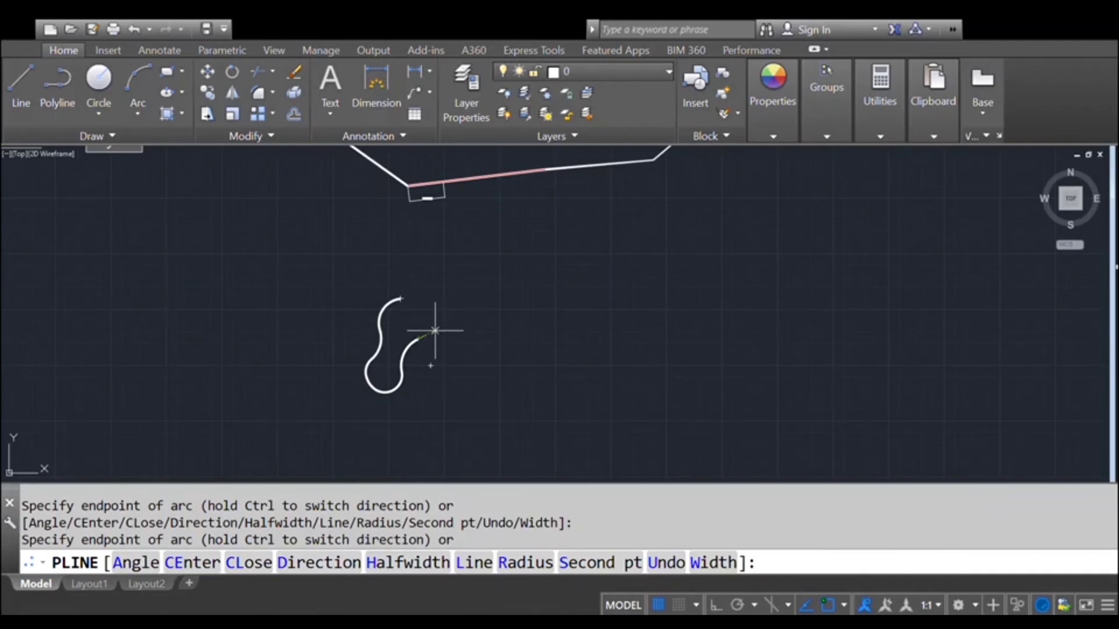
type("CL")
key("Return")
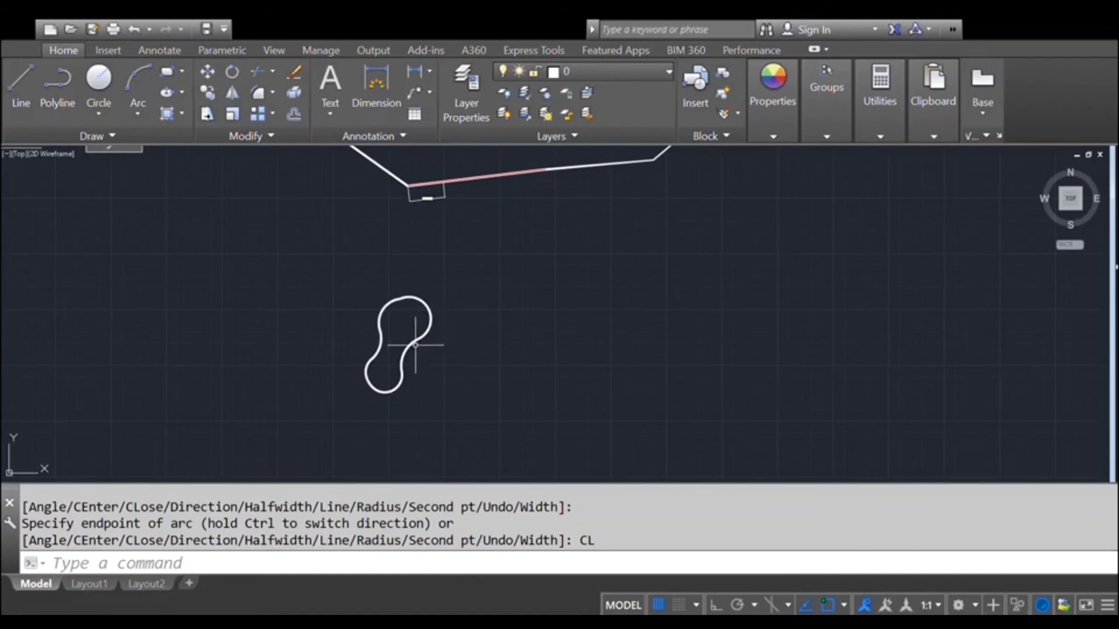
Step: Start a polyline to the right of the peanut-shaped loop with three straight segments: slightly rising, steeply descending, and rising again
scroll(398, 324, "down", 4)
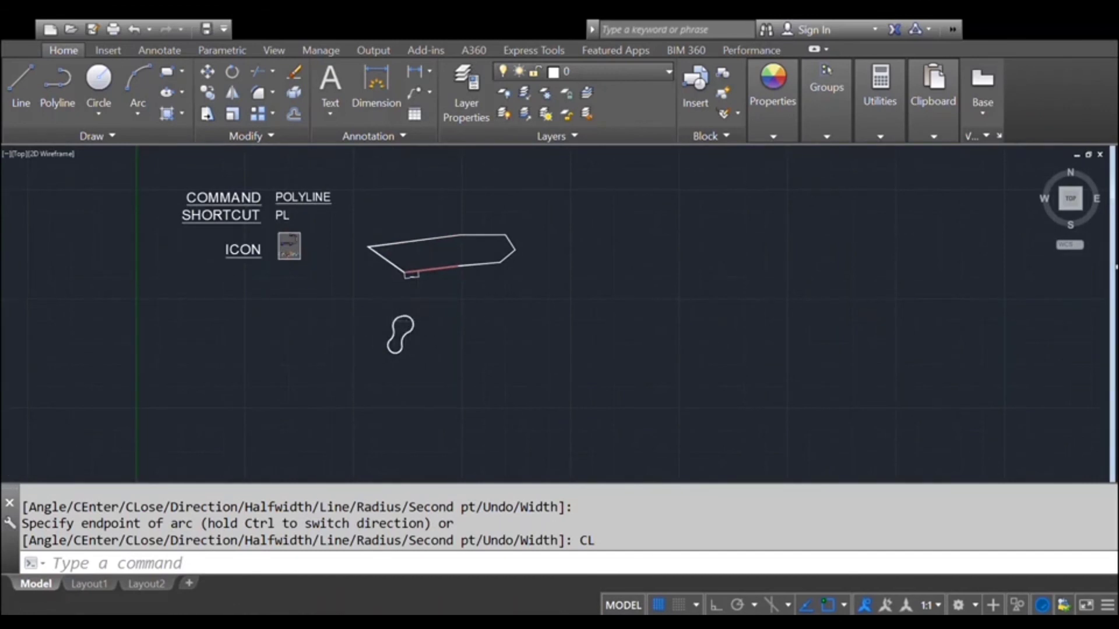
scroll(464, 319, "up", 3)
scroll(466, 324, "down", 3)
scroll(466, 337, "up", 2)
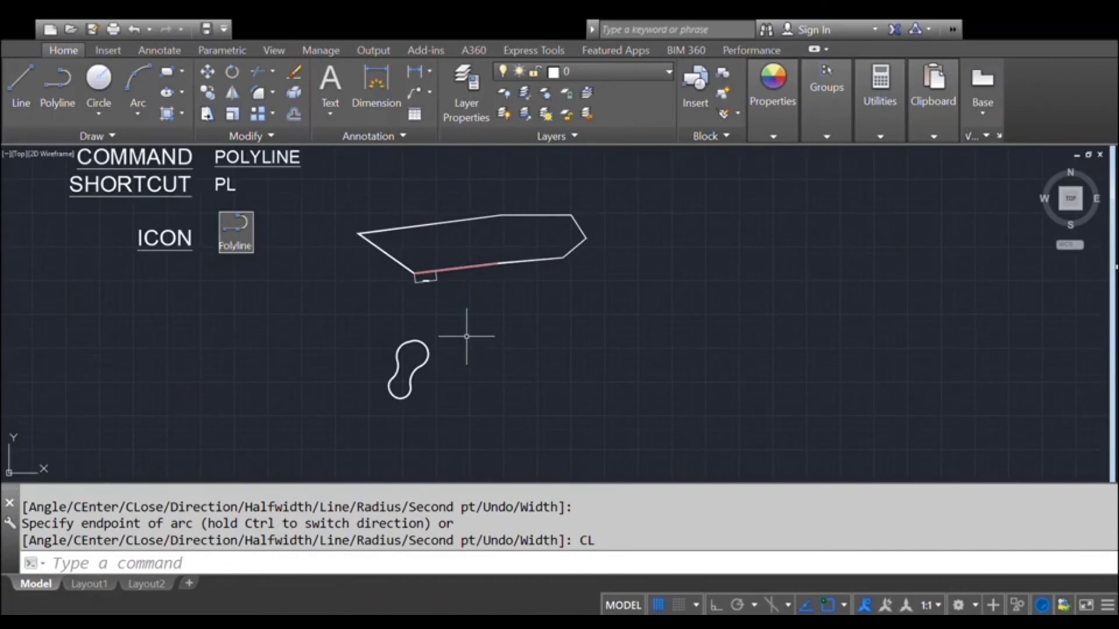
type("PL")
key("Return")
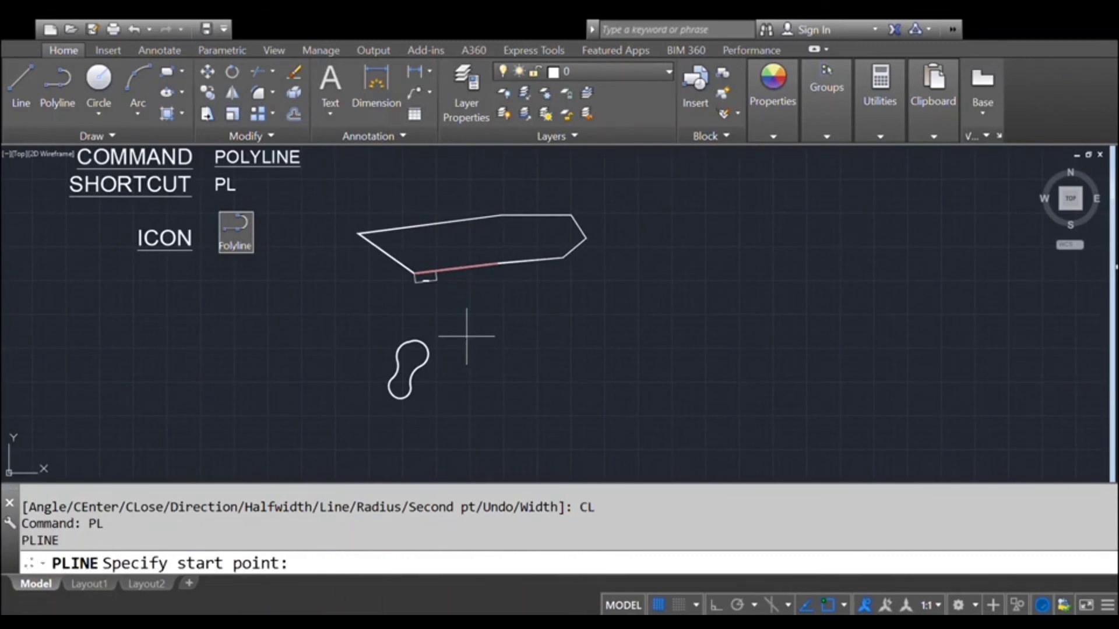
left_click(474, 337)
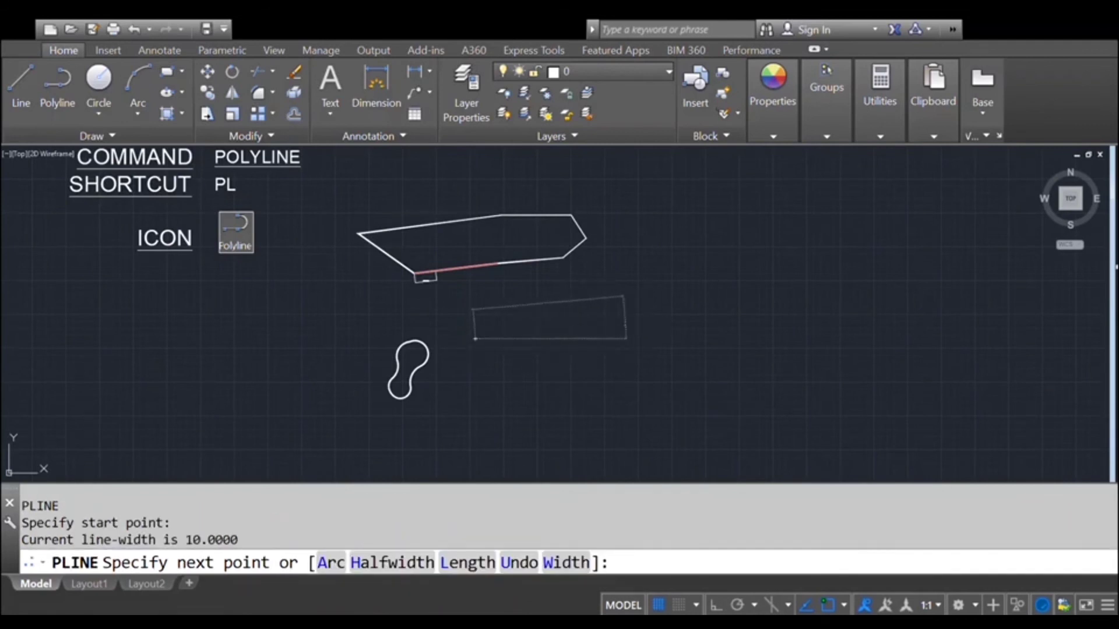
left_click(624, 325)
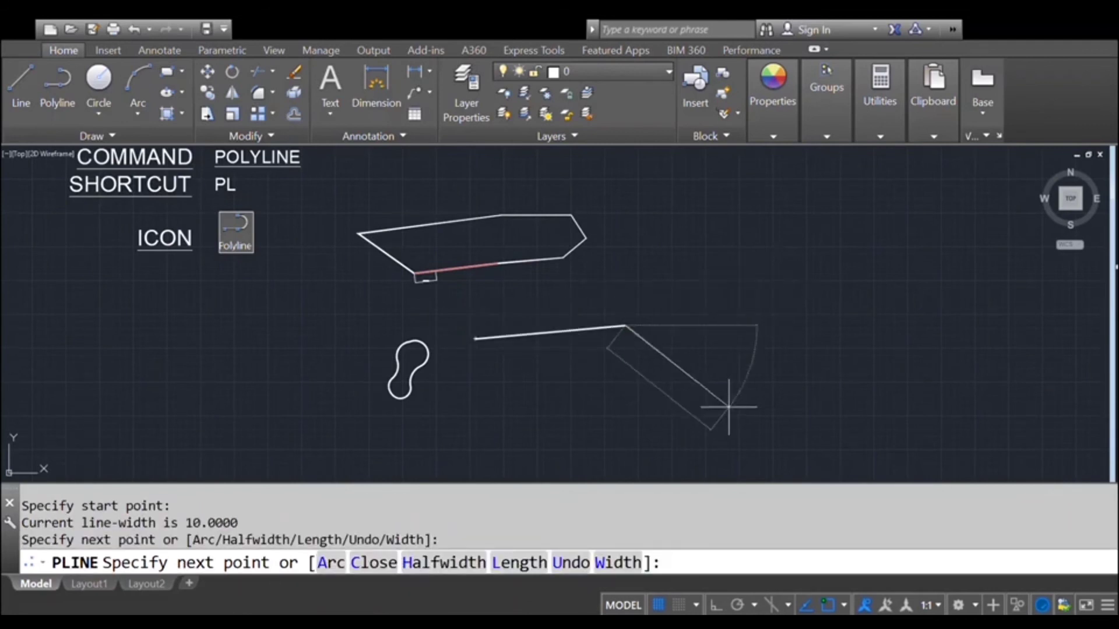
left_click(727, 406)
left_click(808, 341)
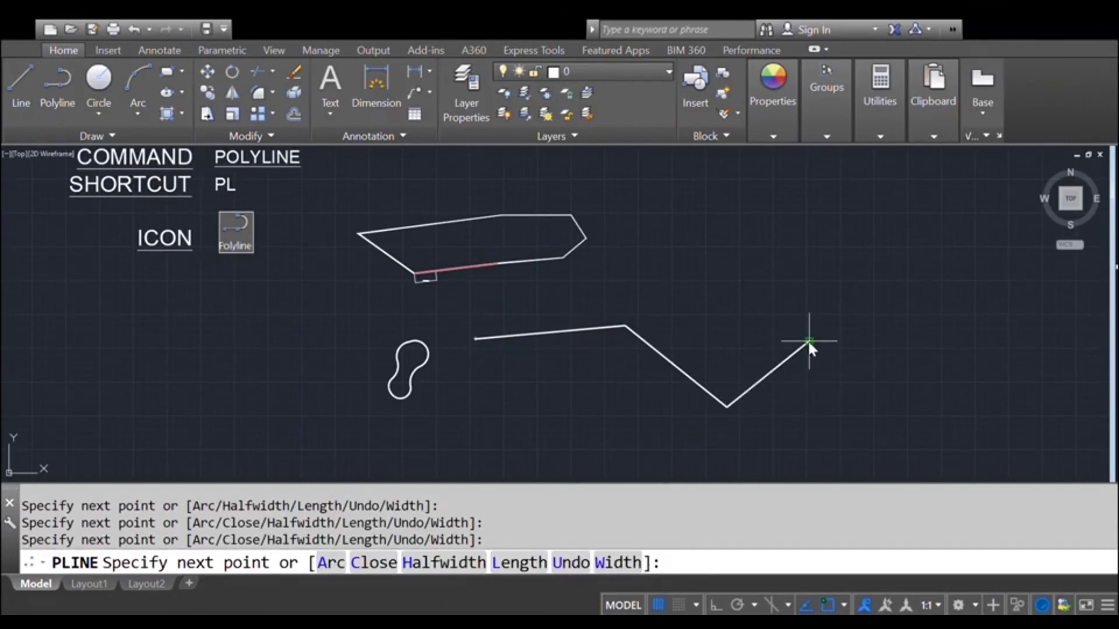
Step: Continue the polyline with tangent arcs that curve upward, form a large round lobe and wind back left above the V-shaped segments
type("A")
key("Return")
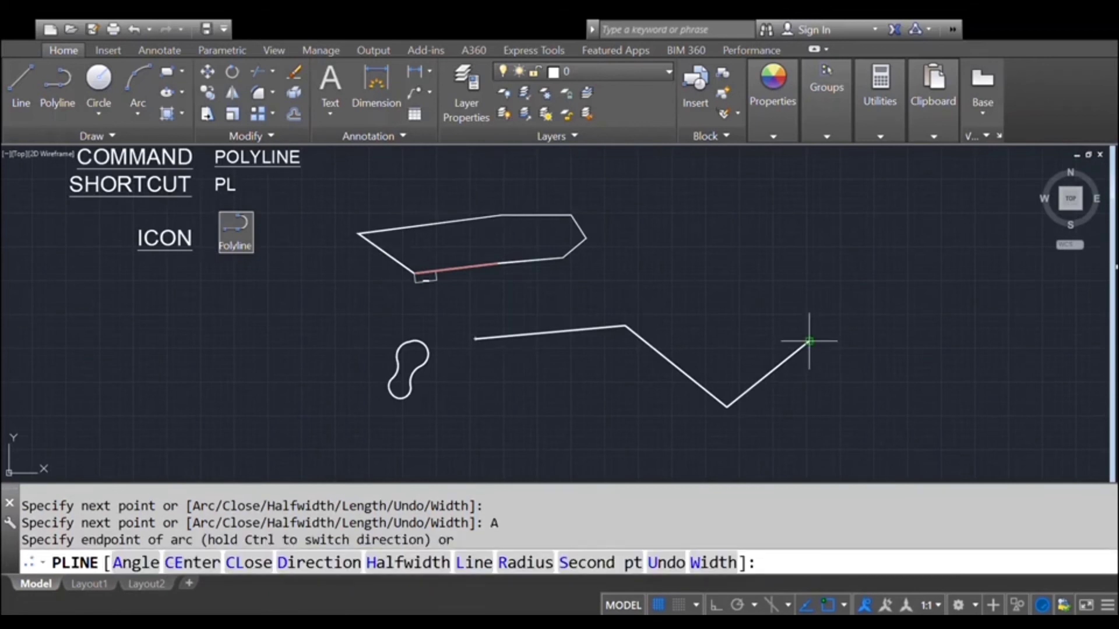
left_click(811, 297)
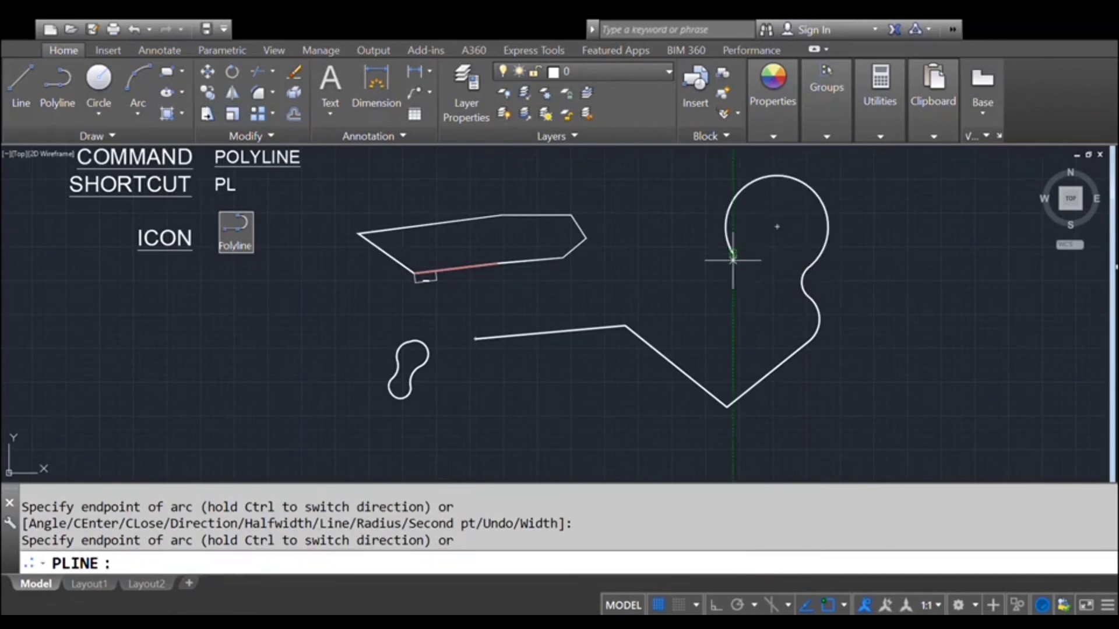
left_click(706, 284)
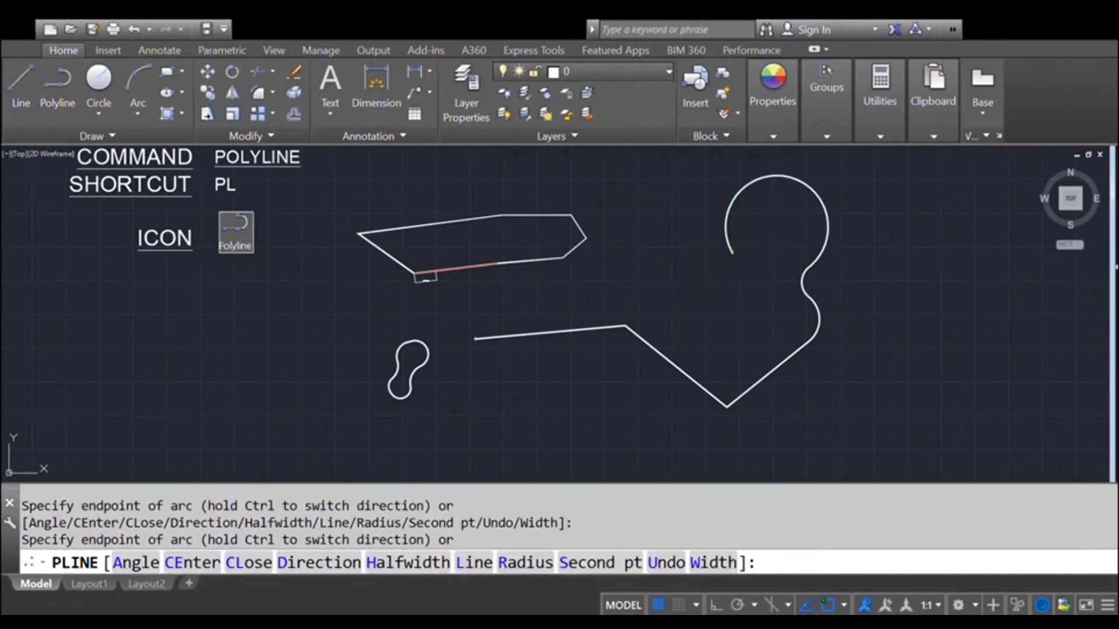
left_click(658, 312)
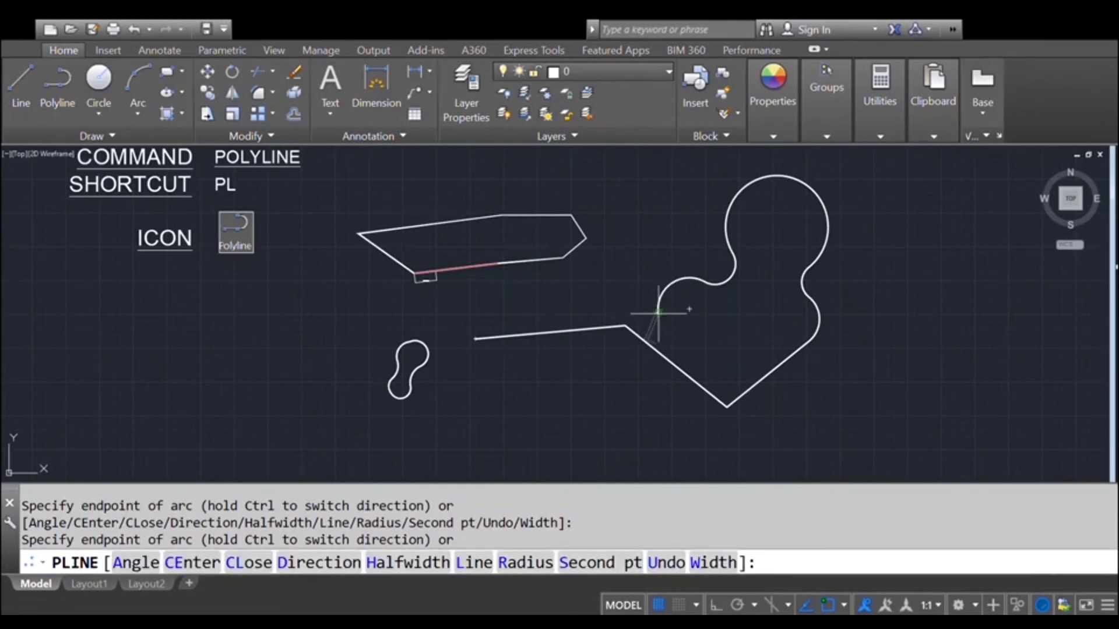
Step: Switch the polyline back to line segments, add a straight segment up to the left and close the outline at its start point
type("L")
key("Return")
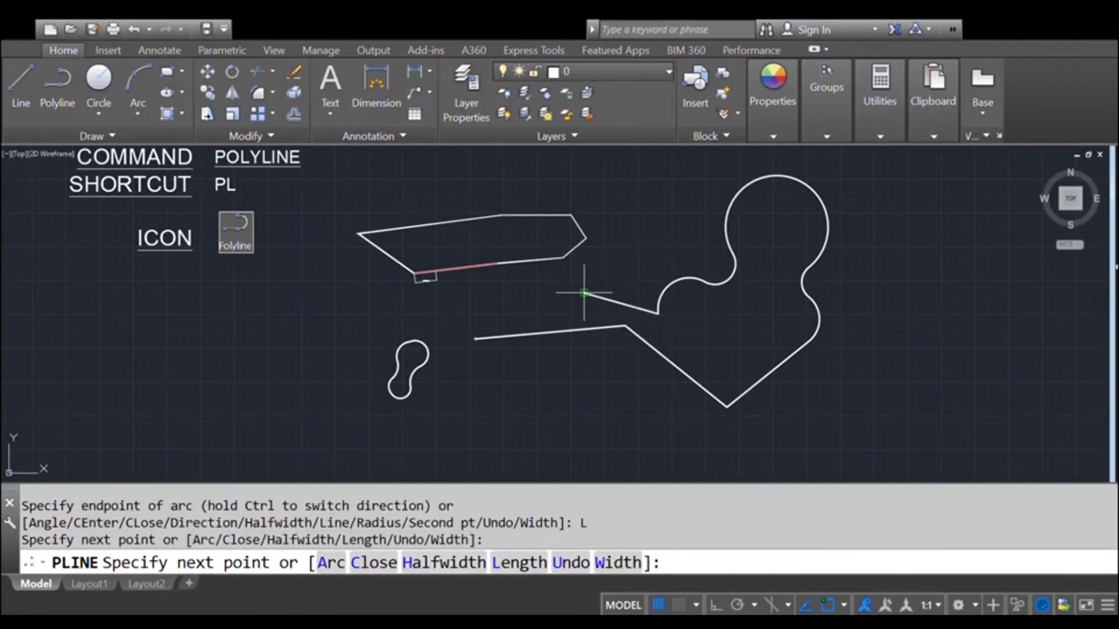
left_click(583, 293)
type("C")
key("Return")
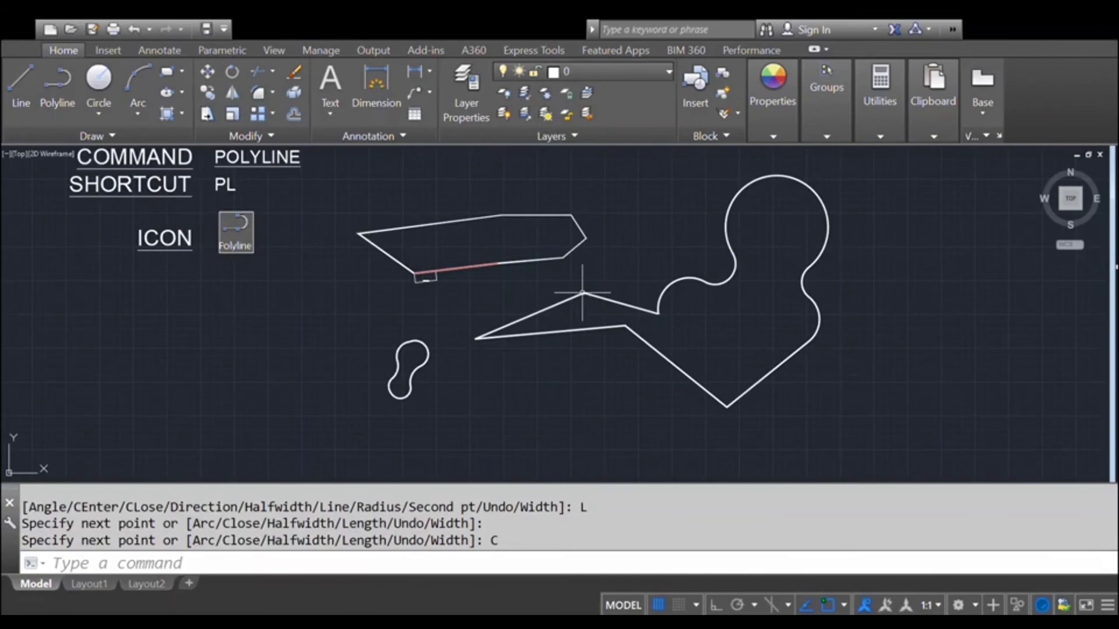